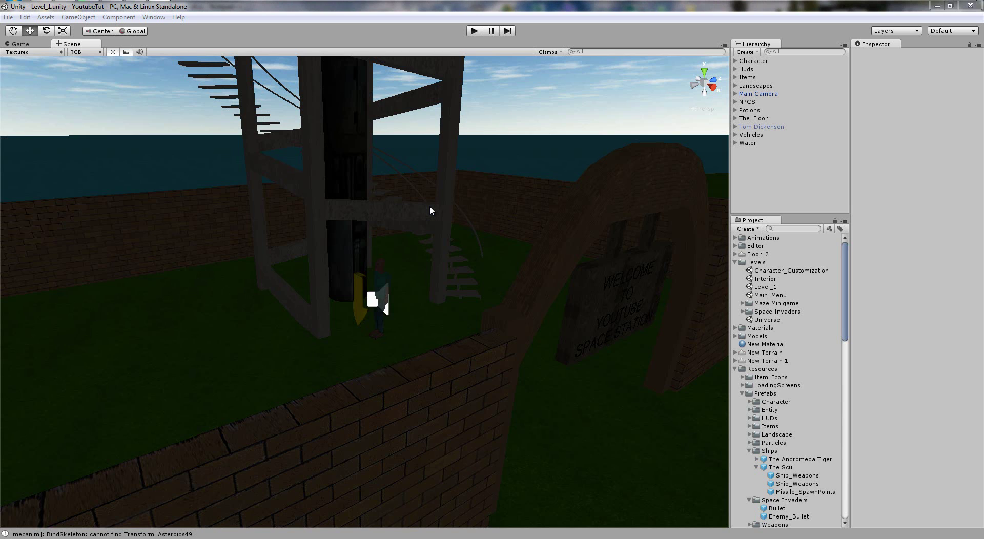
Step: Turn off scene lighting in the Scene view so the level displays with default lighting
scroll(477, 353, "down", 3)
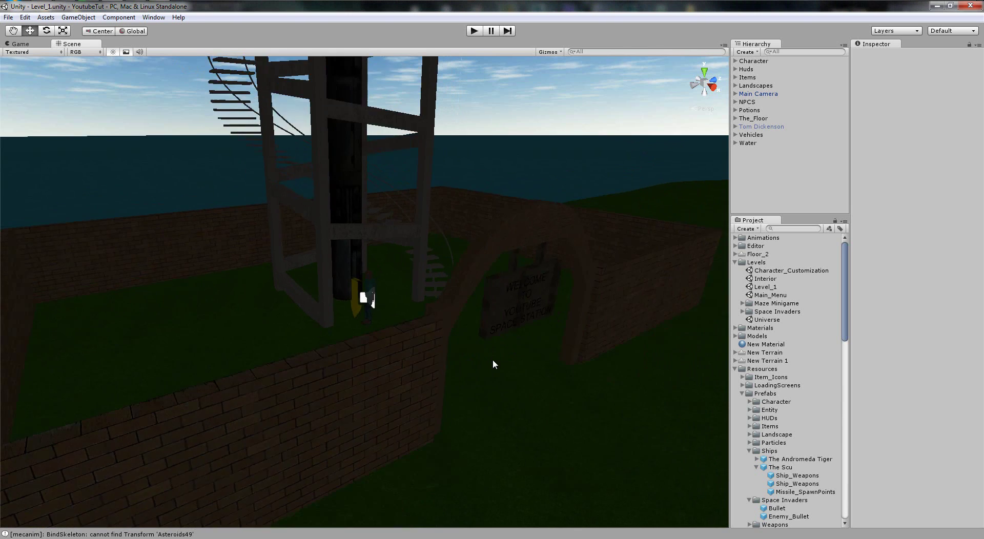
scroll(487, 366, "down", 5)
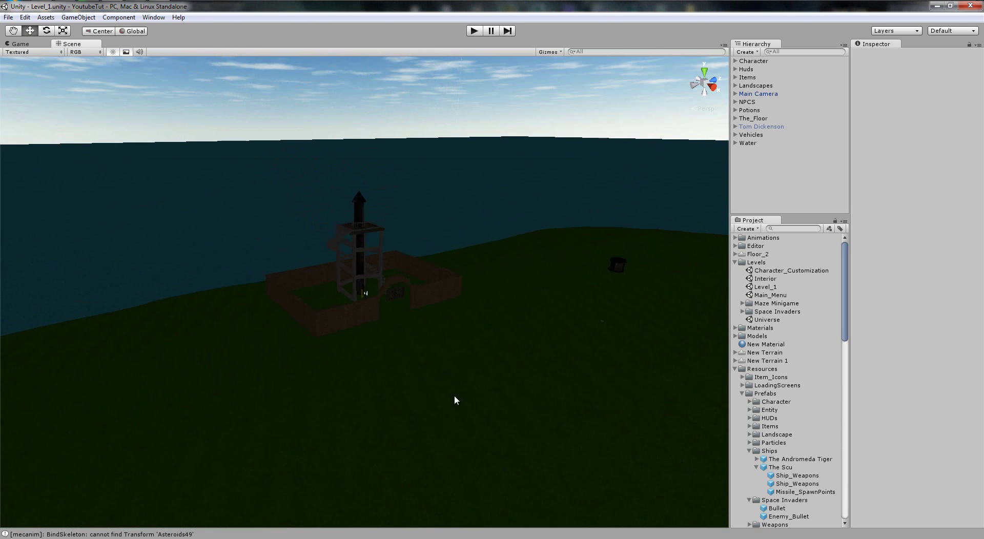
scroll(452, 397, "up", 3)
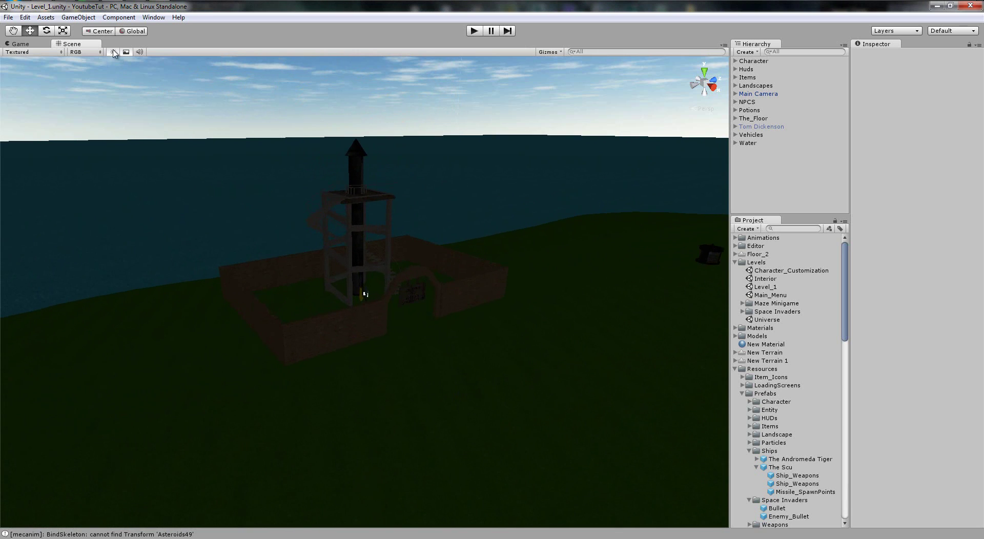
left_click(112, 52)
scroll(505, 336, "up", 6)
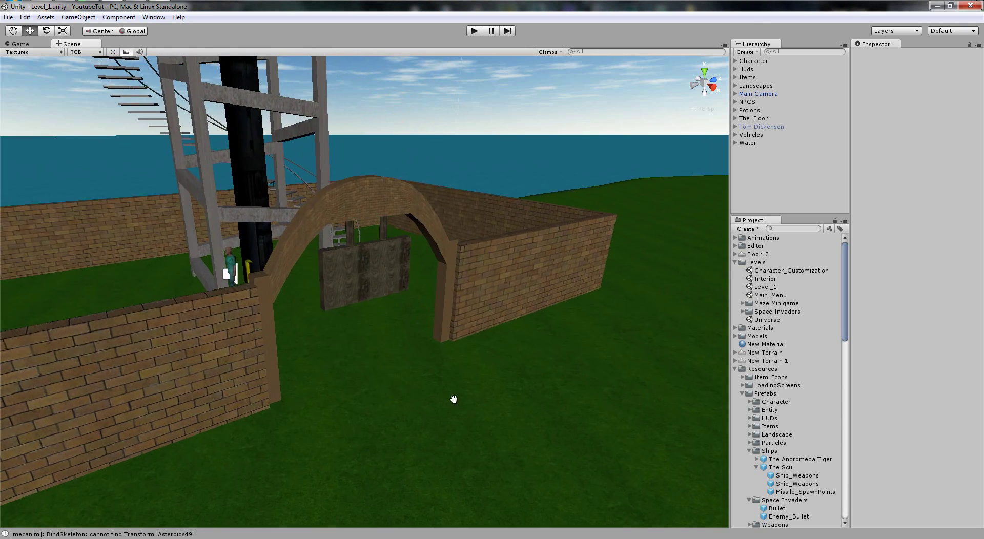
scroll(485, 413, "down", 6)
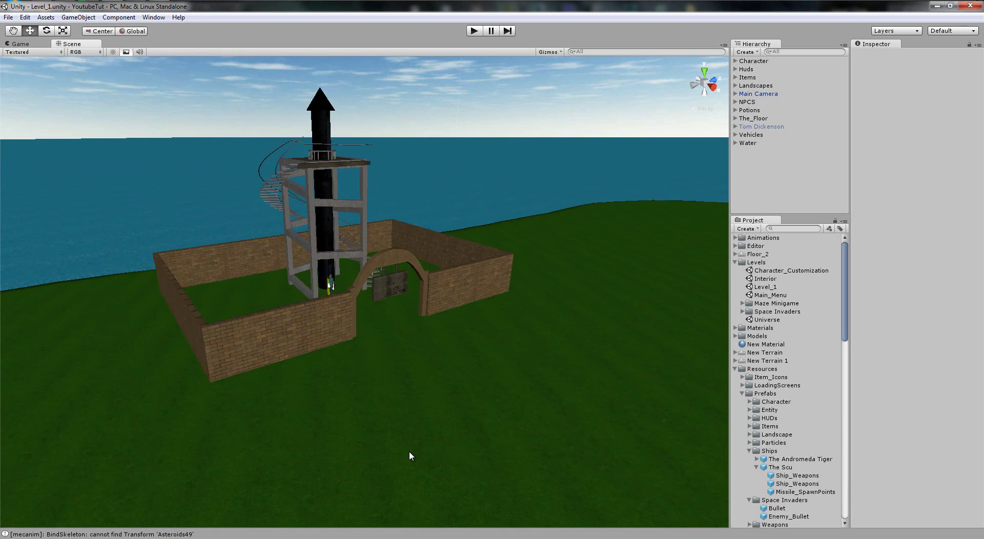
scroll(343, 444, "down", 5)
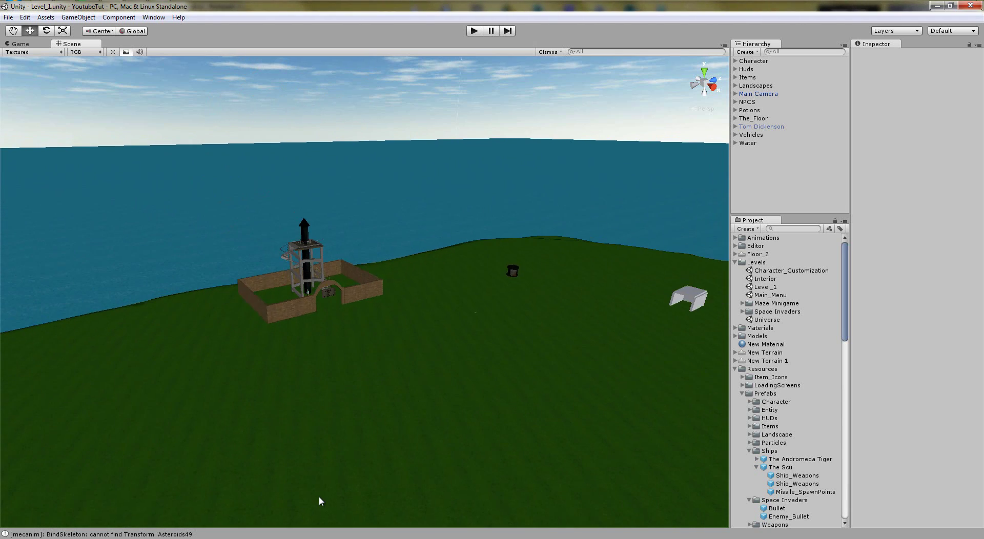
scroll(317, 487, "up", 4)
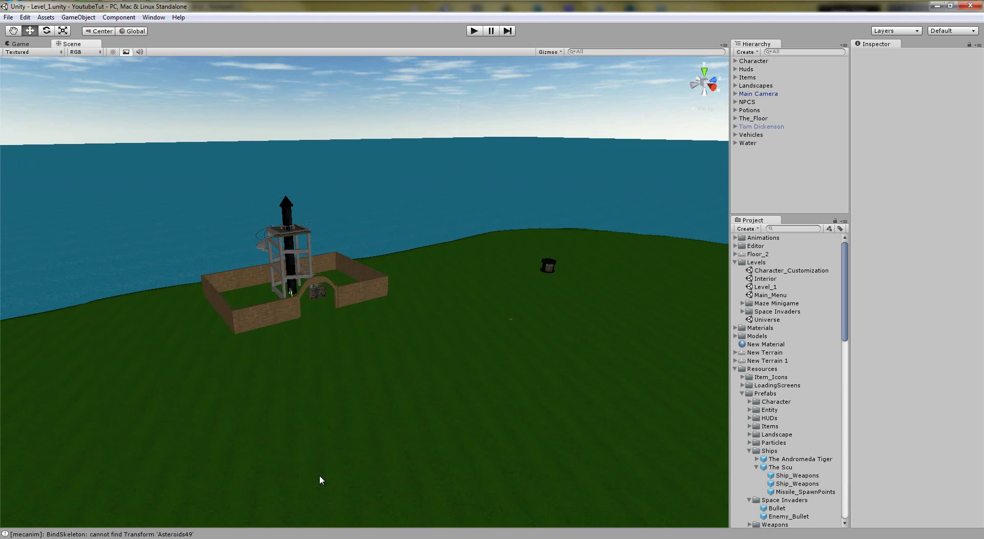
scroll(320, 480, "up", 3)
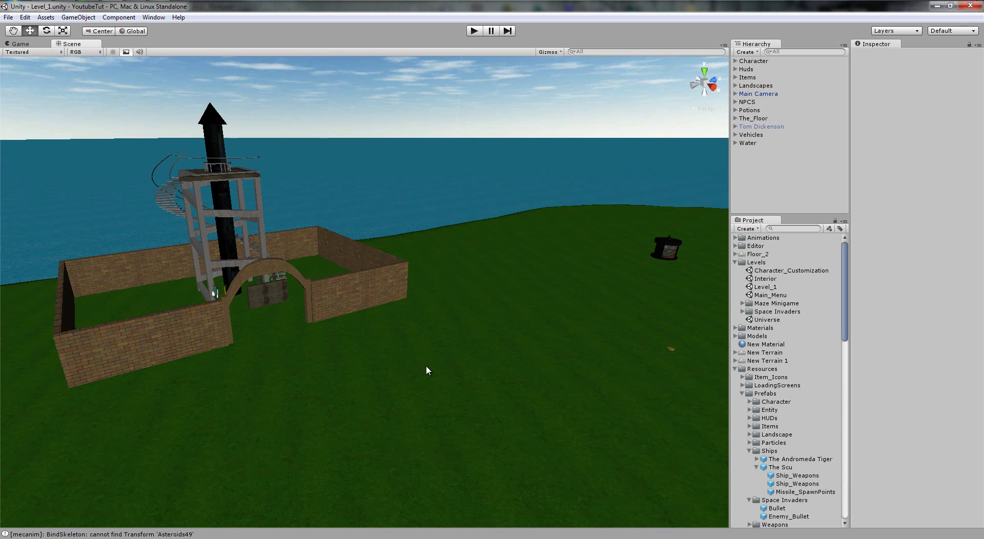
scroll(419, 347, "up", 5)
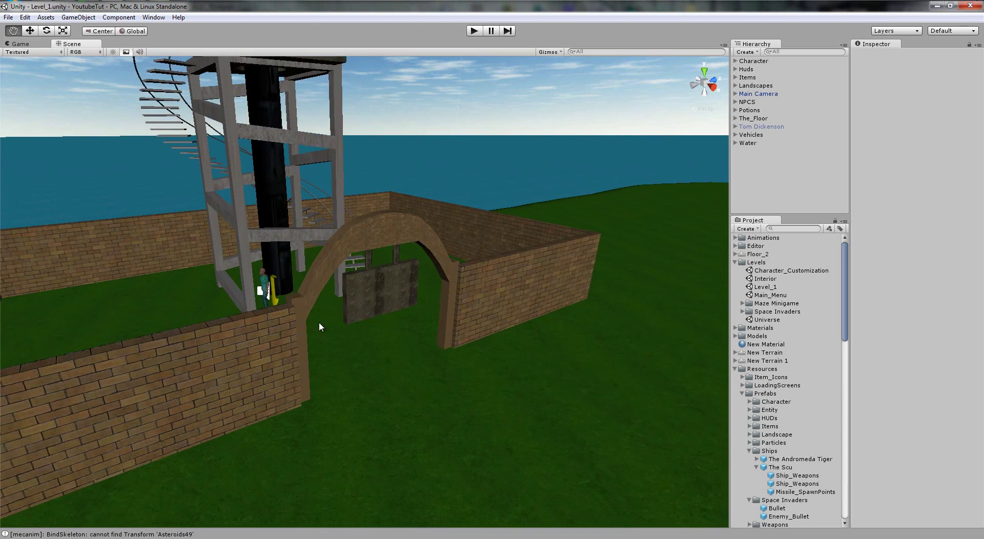
scroll(486, 378, "down", 5)
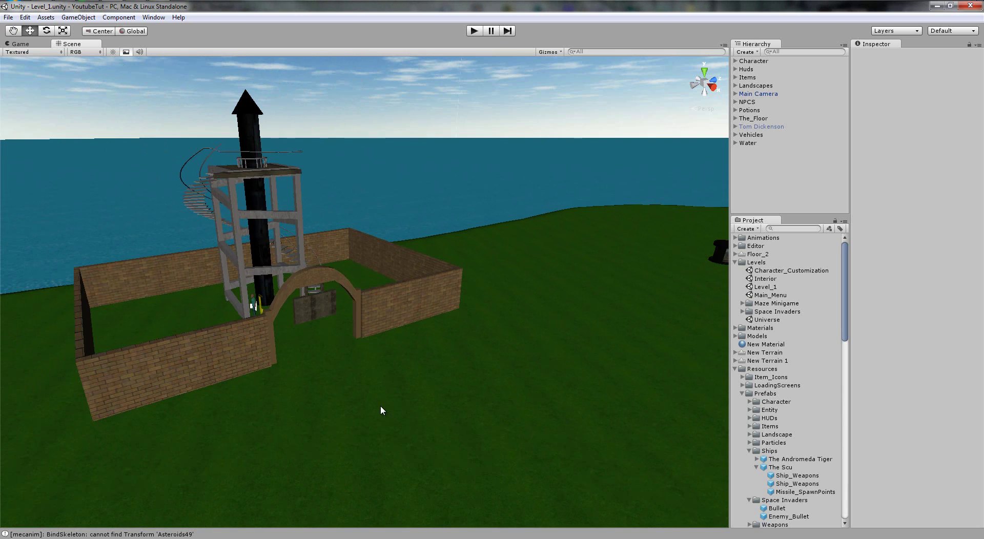
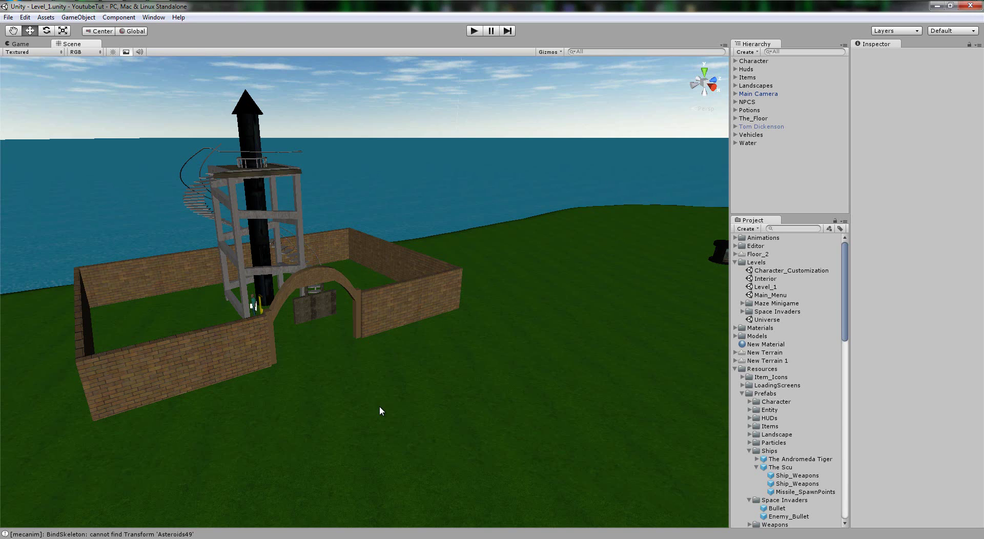
scroll(318, 231, "up", 2)
scroll(318, 231, "down", 2)
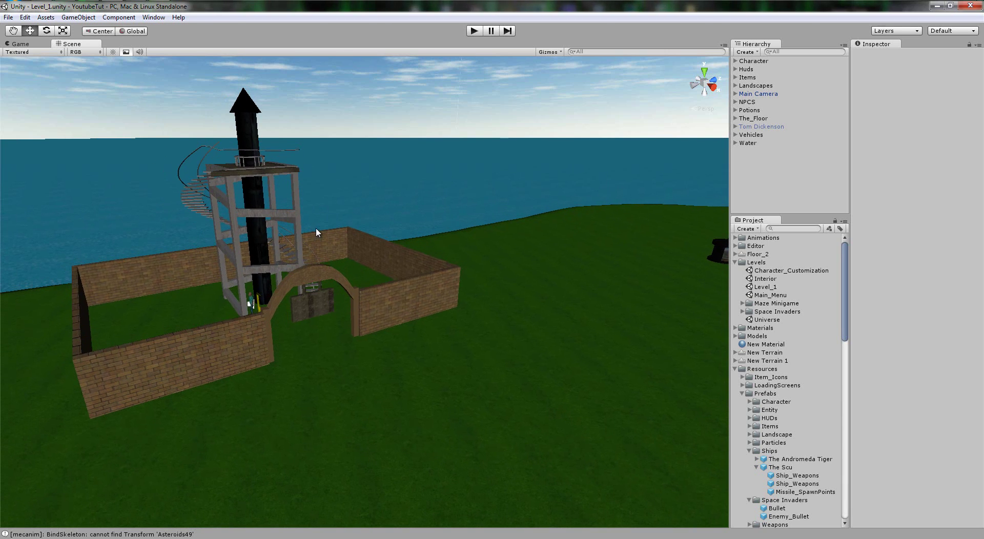
Step: Open the Build Settings and move Main_Menu above Level_1 to the first place in the scene build order
left_click(8, 17)
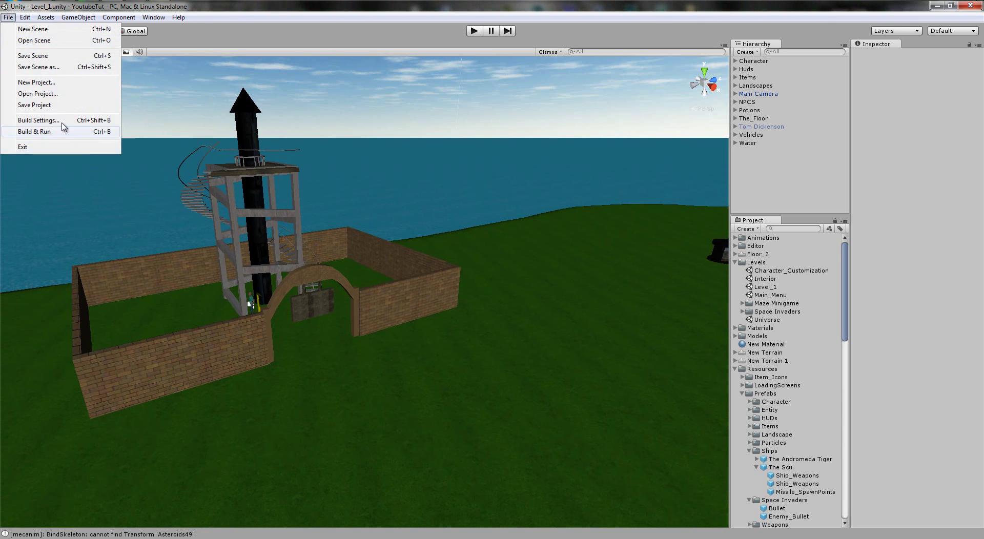
left_click(77, 120)
scroll(440, 172, "down", 1)
scroll(440, 172, "up", 1)
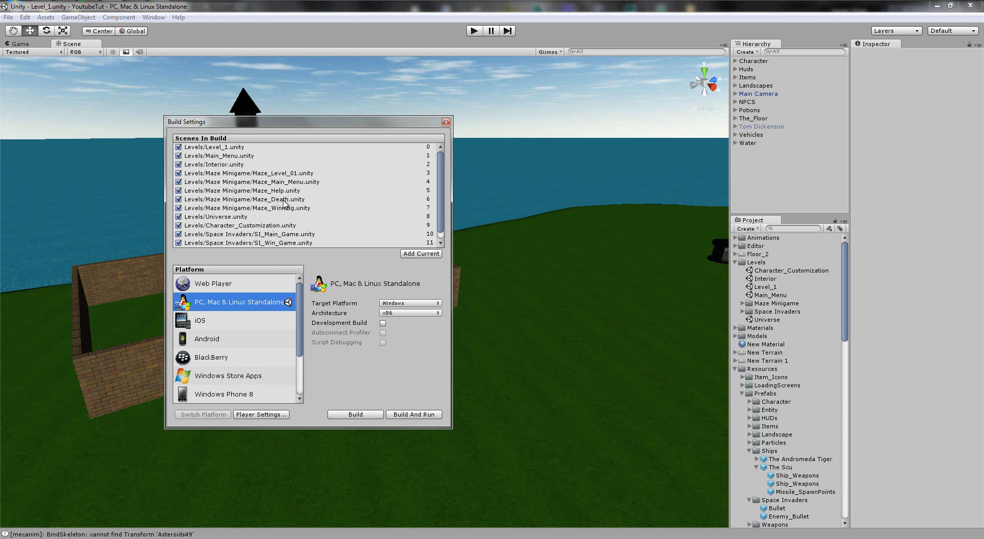
left_click(230, 148)
left_click(233, 156)
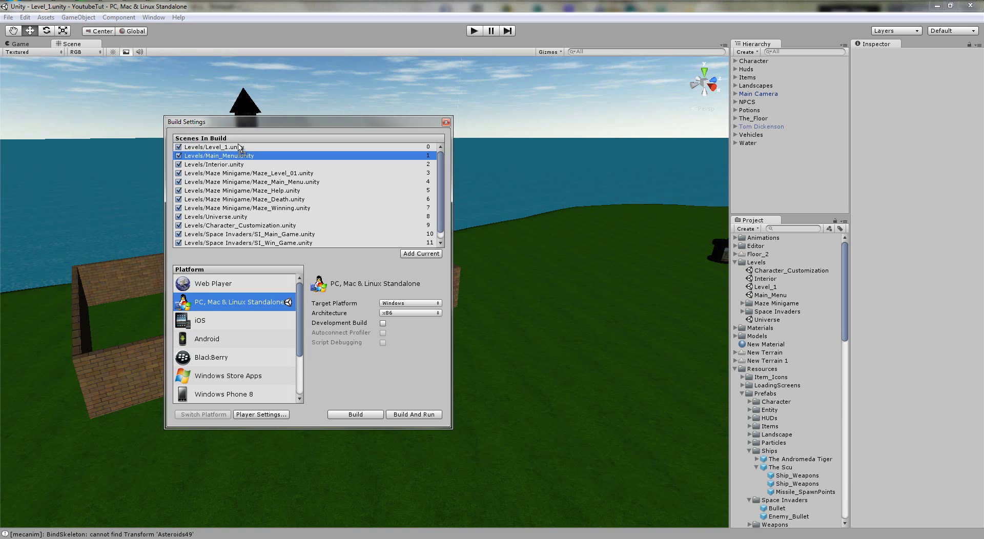
left_click_drag(238, 147, 238, 145)
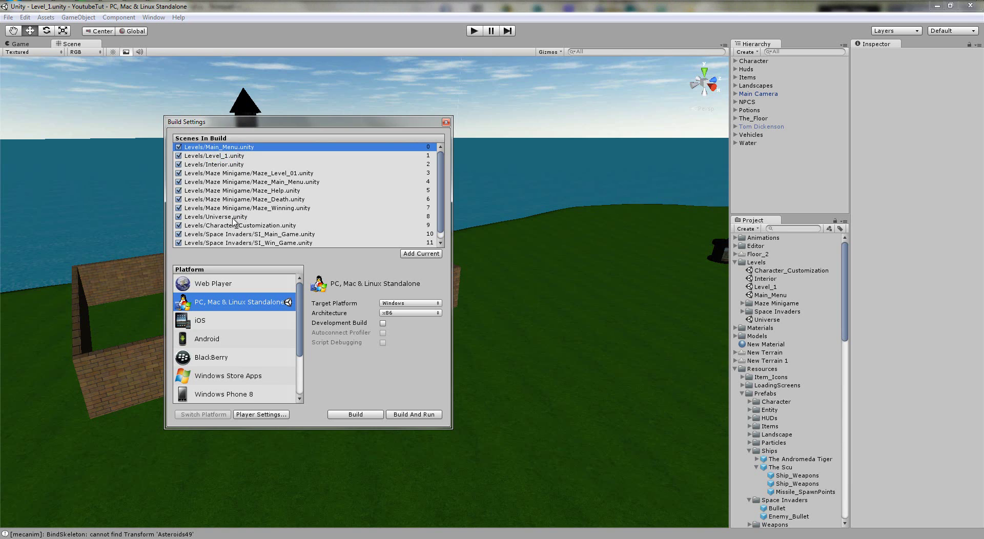
Step: Move the Character_Customization scene to index 1 in the build order, between Main_Menu and Level_1
left_click(236, 226)
left_click_drag(242, 191, 253, 129)
left_click(237, 165)
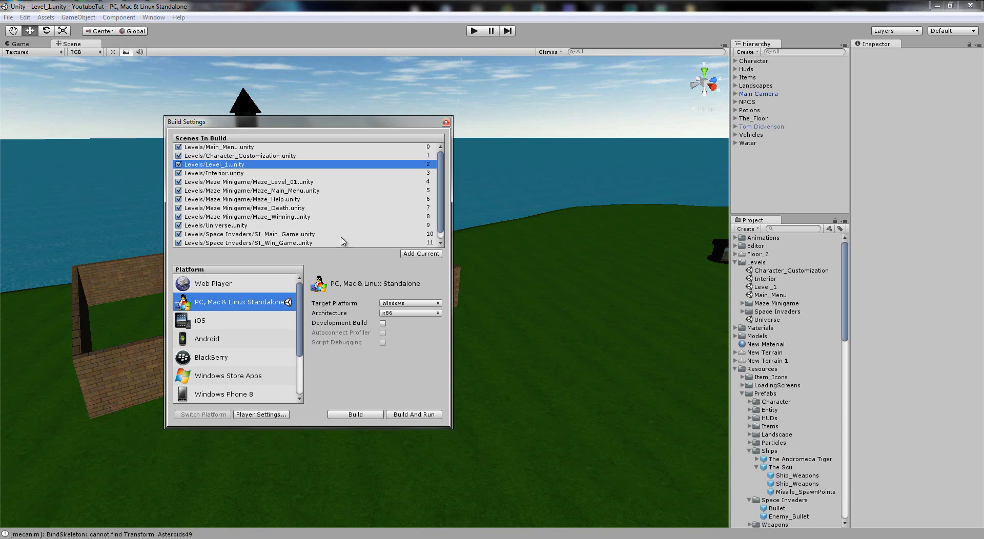
scroll(301, 315, "down", 3)
scroll(303, 328, "up", 3)
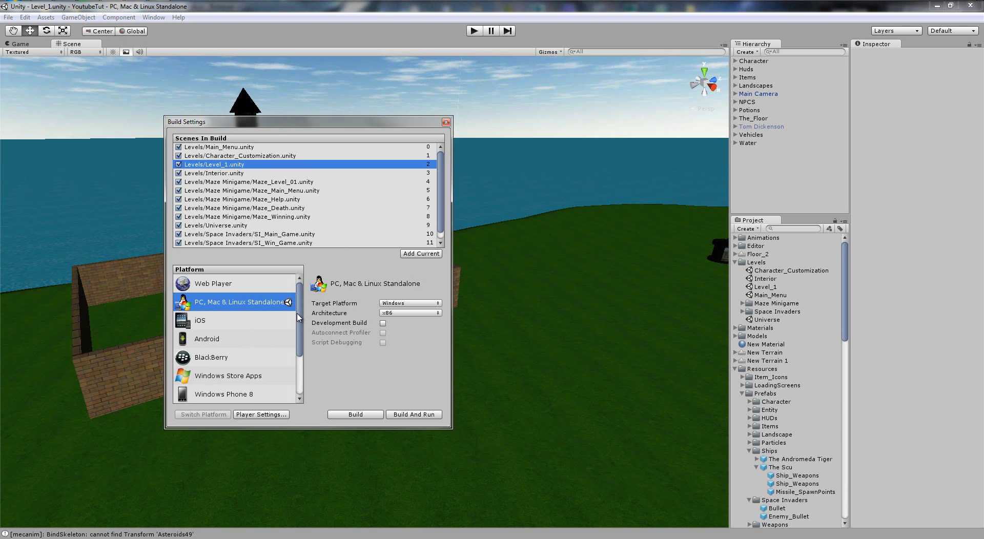
Step: Review the build options for Android, BlackBerry, Windows Store Apps, iOS and Web Player, ending on PC, Mac & Linux Standalone
mouse_move(302, 328)
left_mouse_down()
mouse_move(325, 373)
mouse_move(237, 374)
mouse_move(218, 395)
mouse_move(287, 348)
mouse_move(311, 318)
left_mouse_up()
left_click(230, 338)
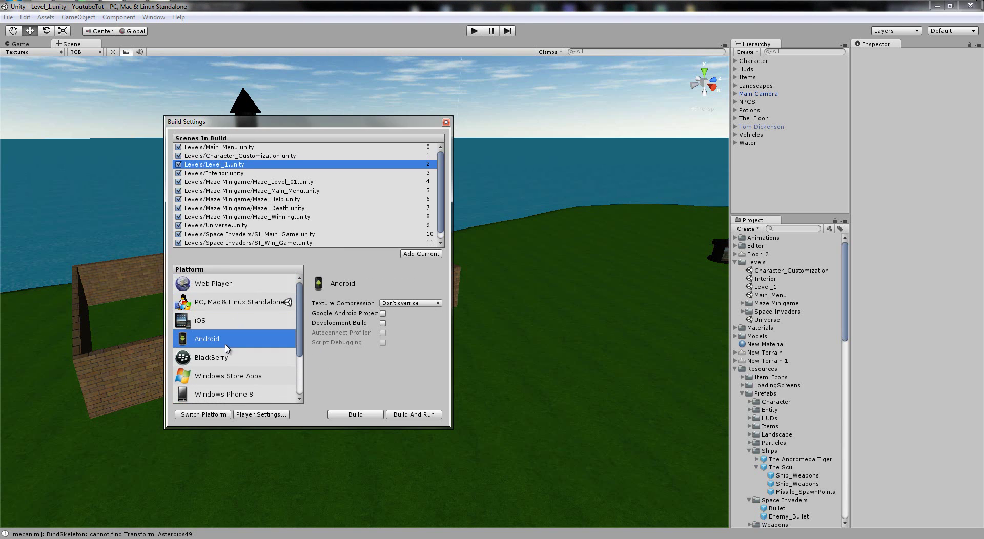
left_click(232, 357)
left_click(236, 375)
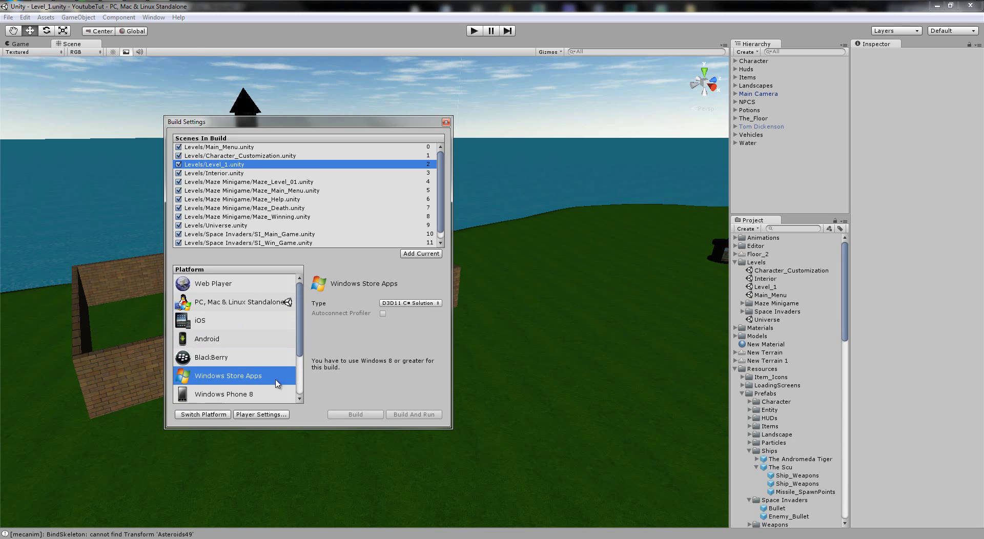
left_click(223, 358)
left_click(236, 338)
left_click(236, 321)
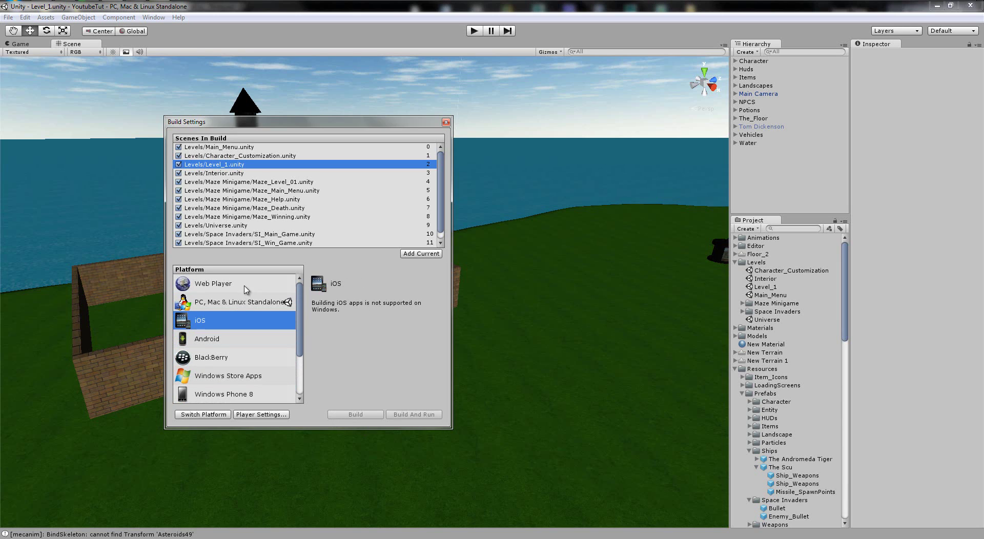
left_click(246, 288)
left_click(253, 302)
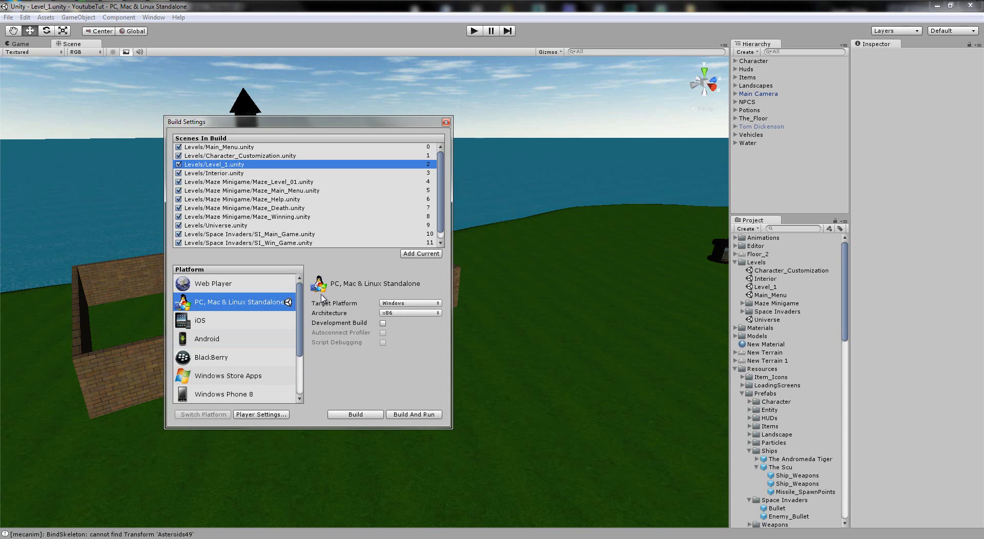
Step: Open the Player Settings, widen the Inspector, and set the company name to TheSlayer29179@YouTube
left_click(265, 418)
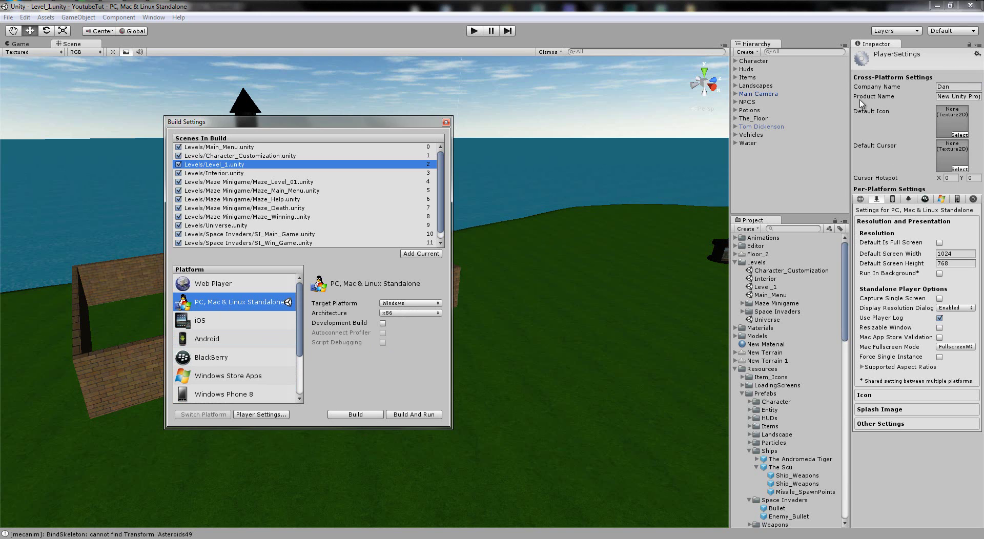
left_click_drag(850, 108, 662, 133)
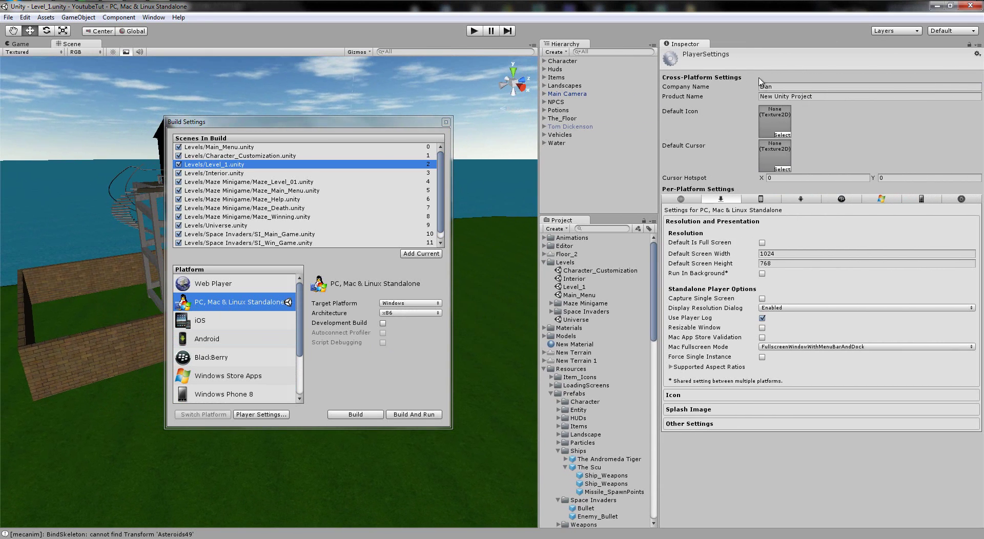
left_click(786, 87)
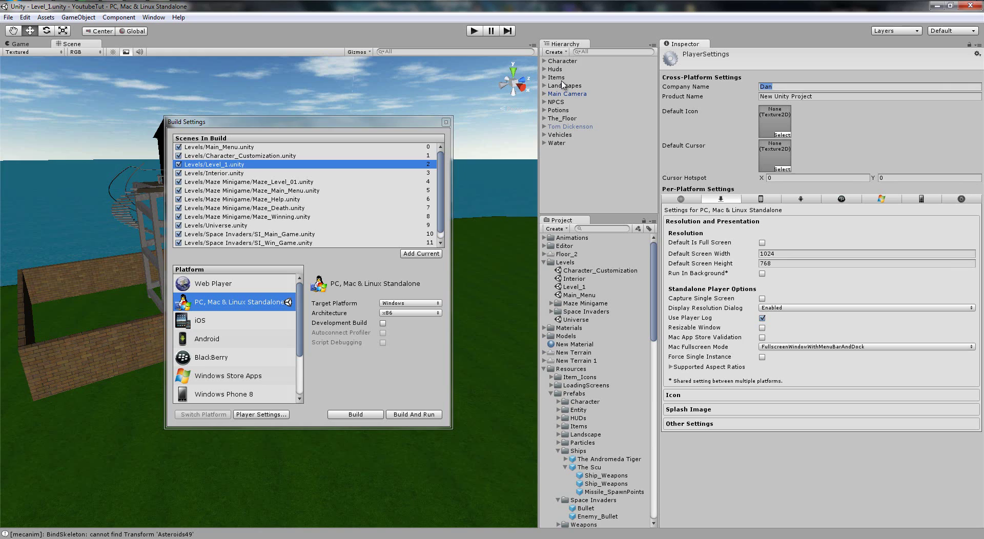
type("Youtube")
key("ctrl+a")
type("th")
type("eSlayer29179@")
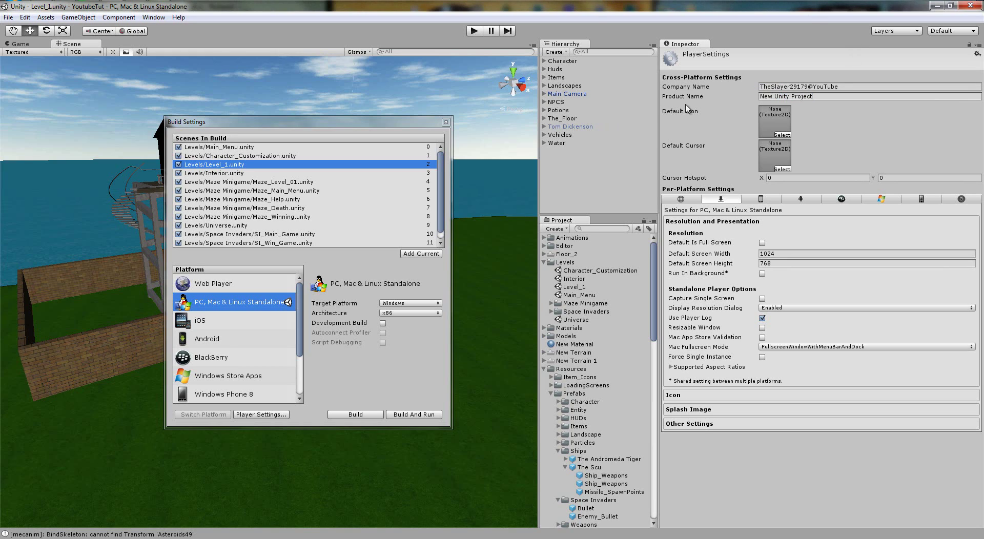
Step: Set the product name to YouTube Tut Game and assign the colourful maze texture as the default icon
key("Tab")
type("YouTube Tut Game")
left_click(782, 135)
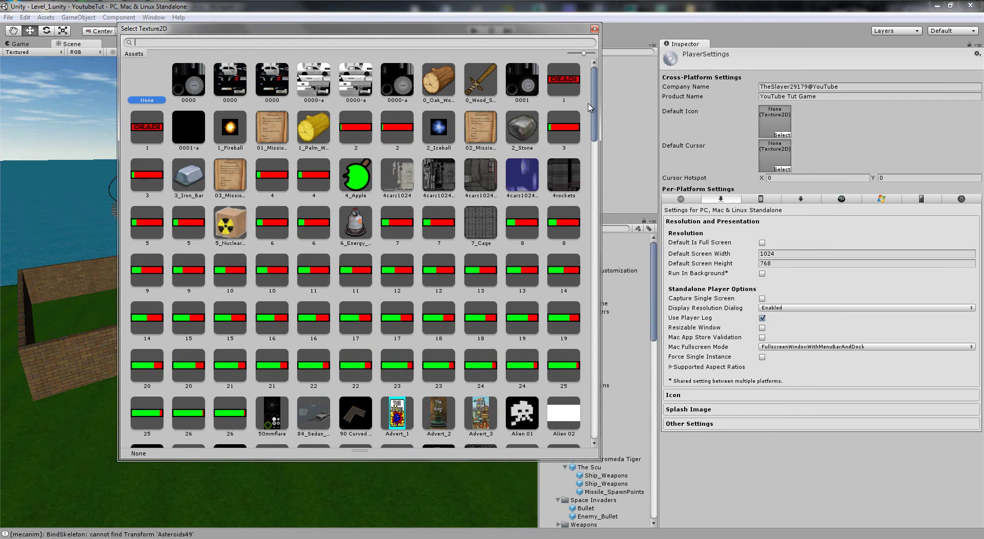
left_click_drag(595, 109, 349, 322)
double_click(354, 300)
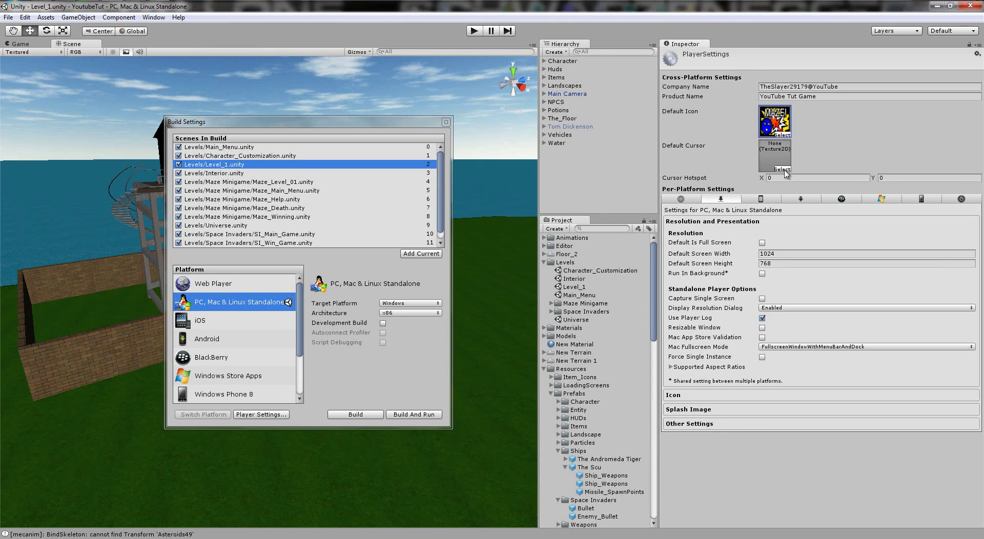
Step: Examine the default cursor texture choice and the cursor hotspot X and Y values without changing them
left_click(781, 170)
key("Escape")
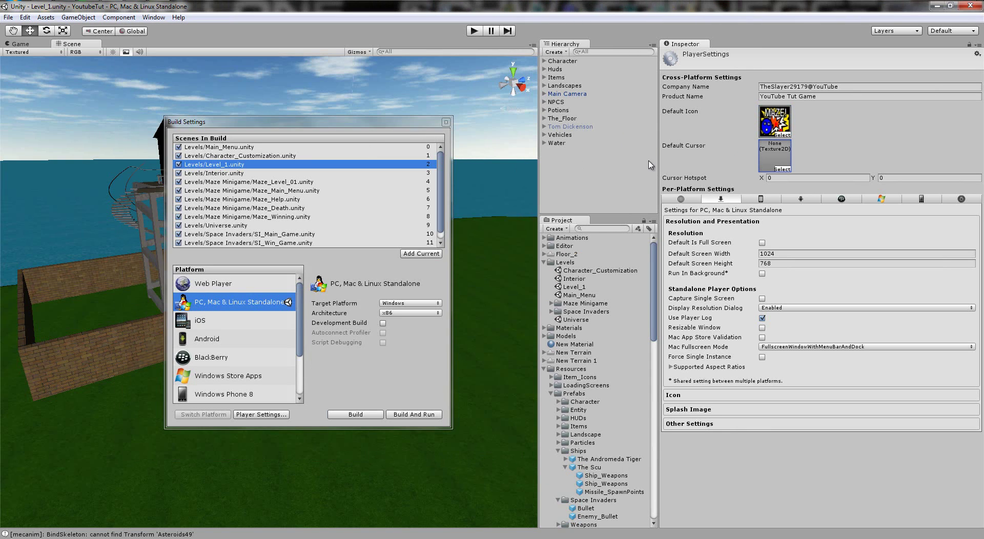
left_click(803, 178)
key("Tab")
left_click(788, 177)
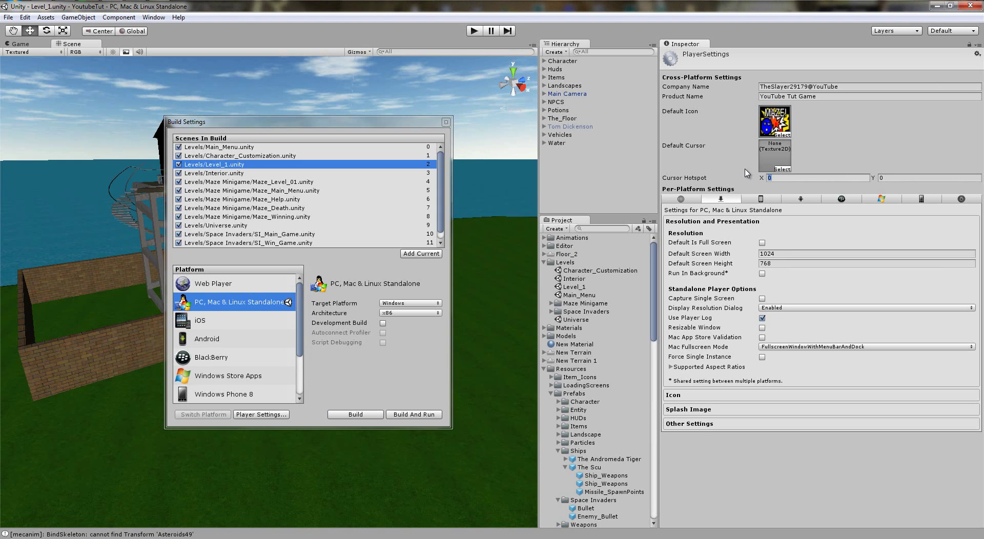
left_click(908, 178)
left_click(779, 178)
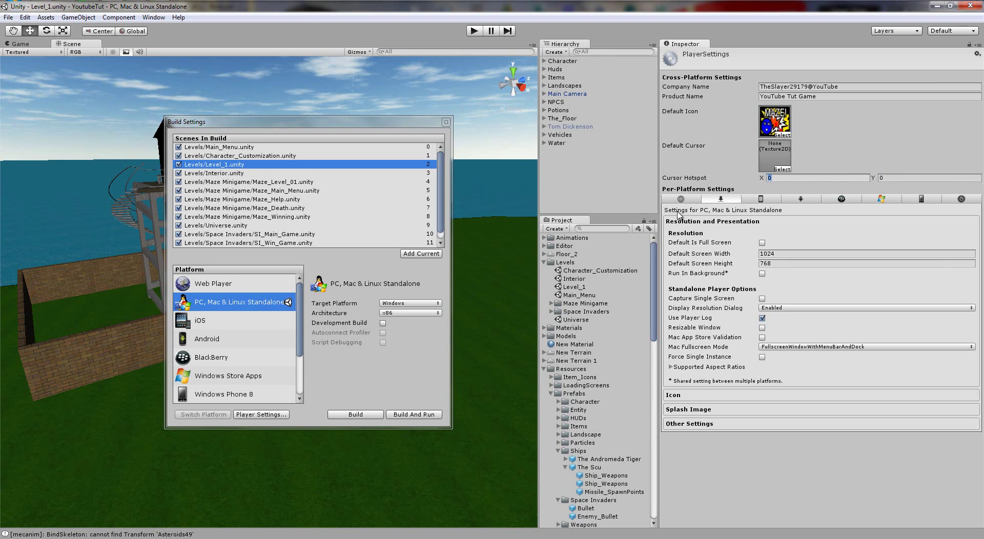
Step: Examine the standalone default screen width and height and compare them with the Game view's resolution
left_click(723, 200)
left_click(755, 254)
left_click(749, 265)
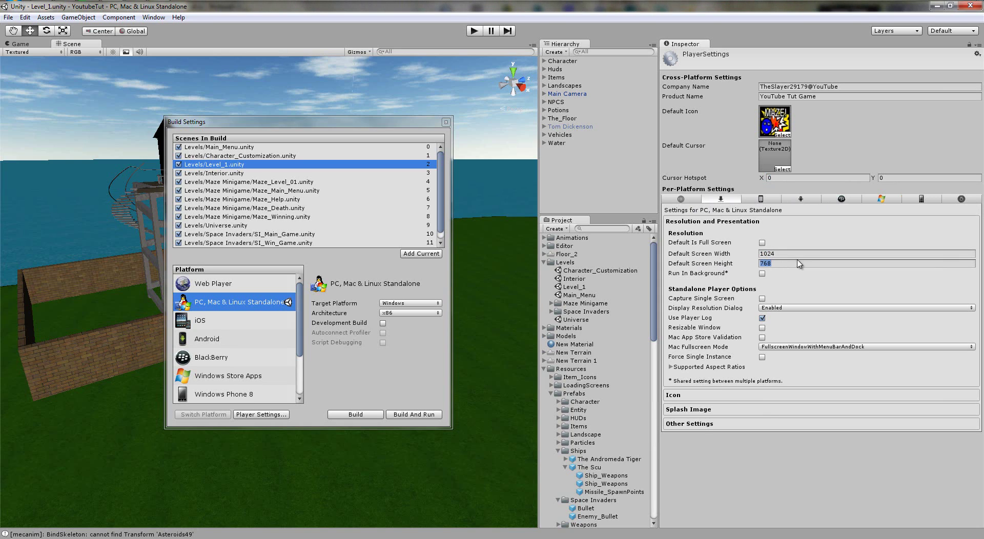
left_click(29, 46)
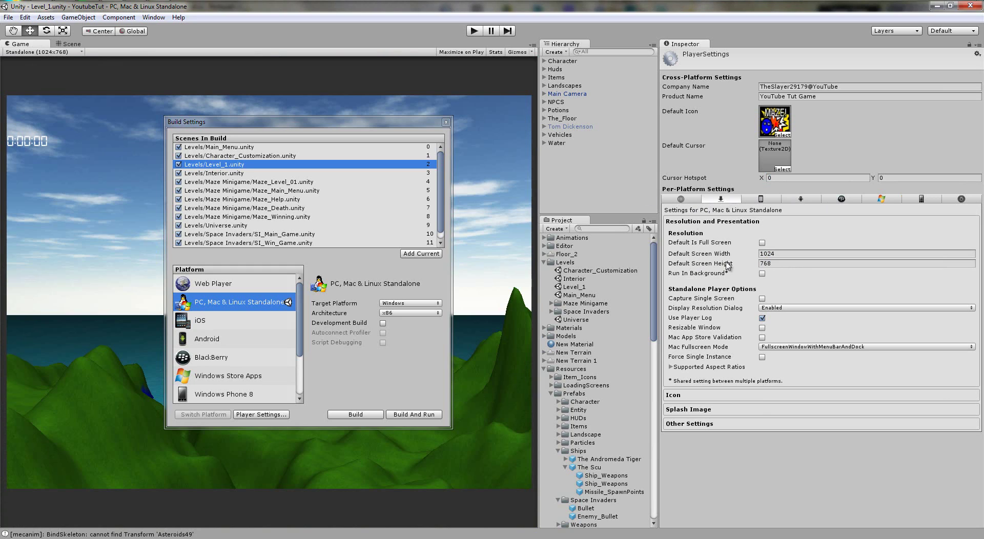
left_click(784, 264)
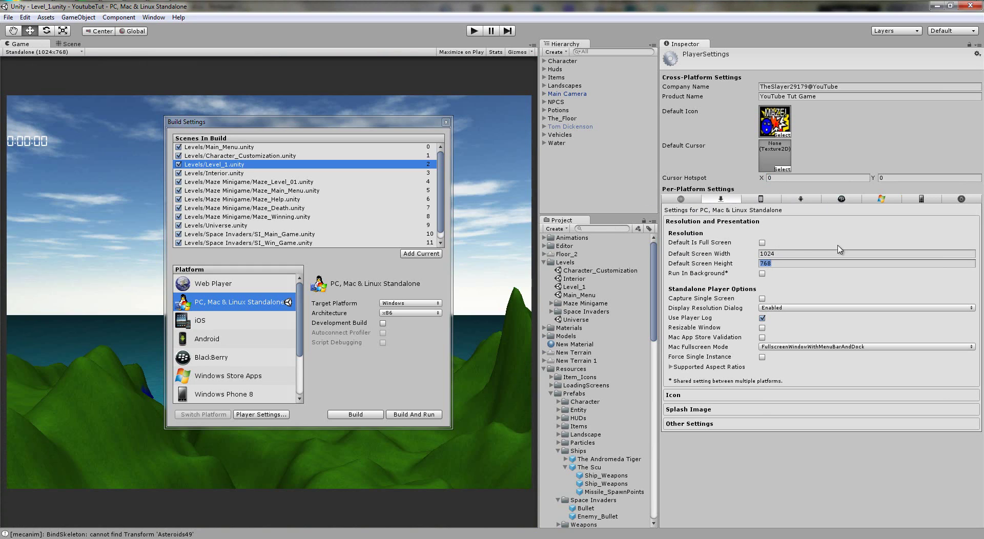
left_click(785, 254)
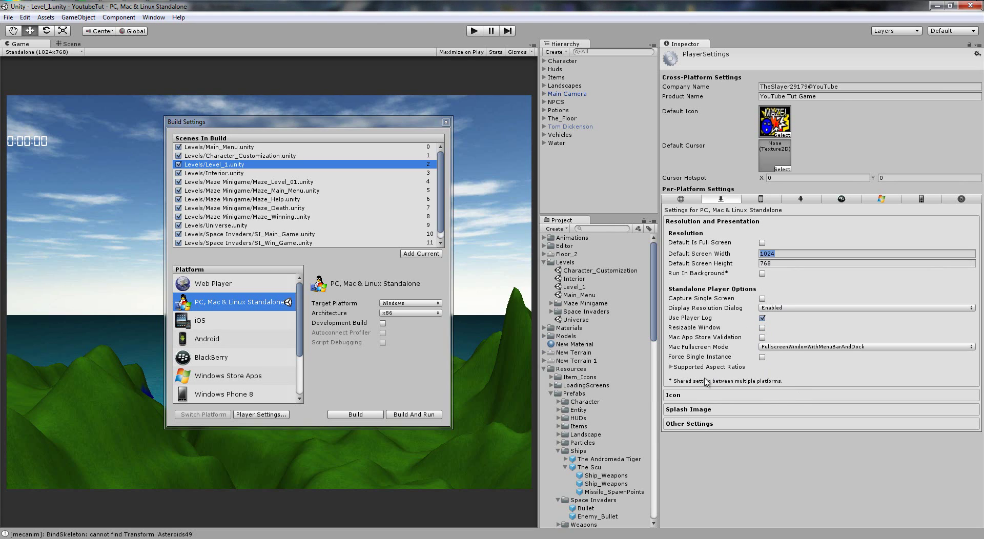
Step: Examine the Icon settings and compare the icon sizes with the Override for Standalone option on and off
left_click(700, 396)
scroll(732, 220, "down", 3)
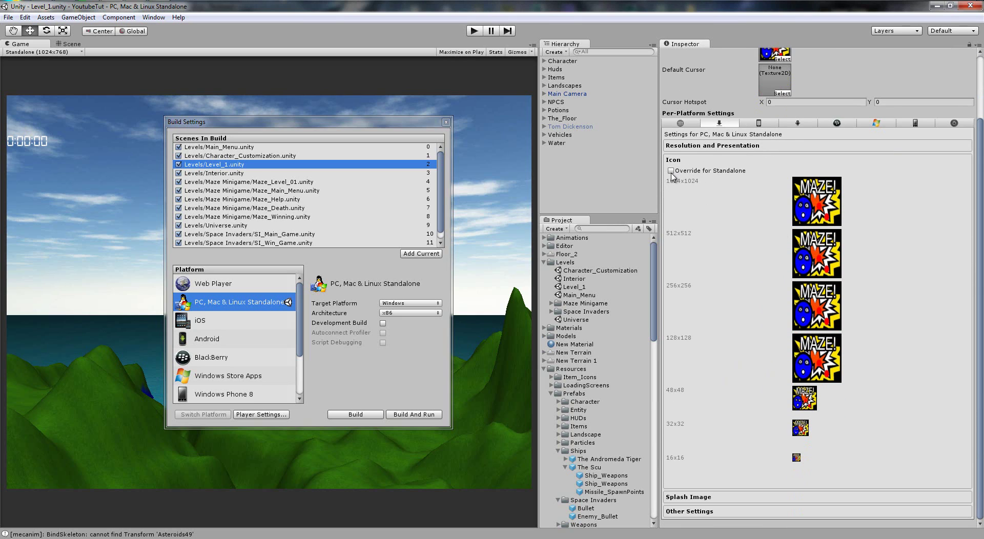
left_click(671, 171)
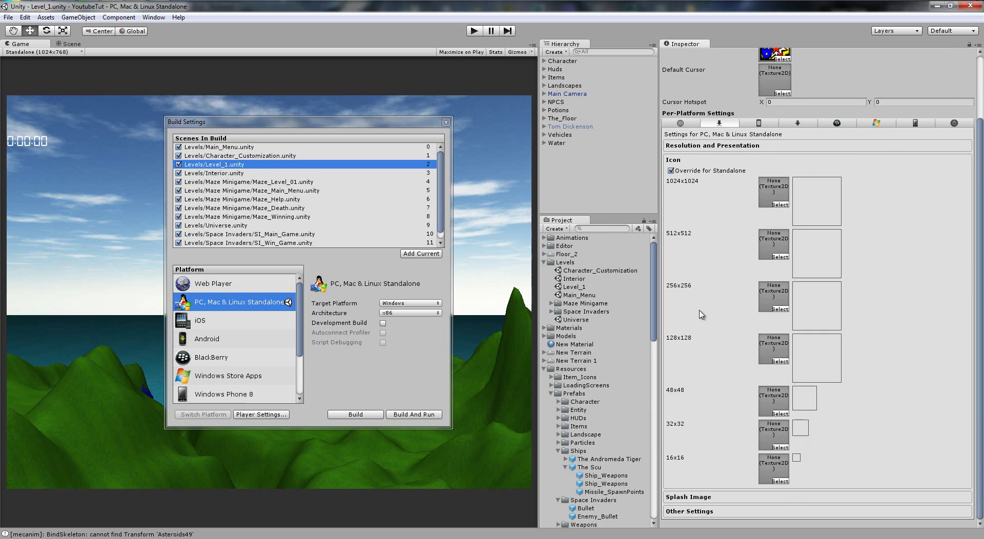
left_click(671, 171)
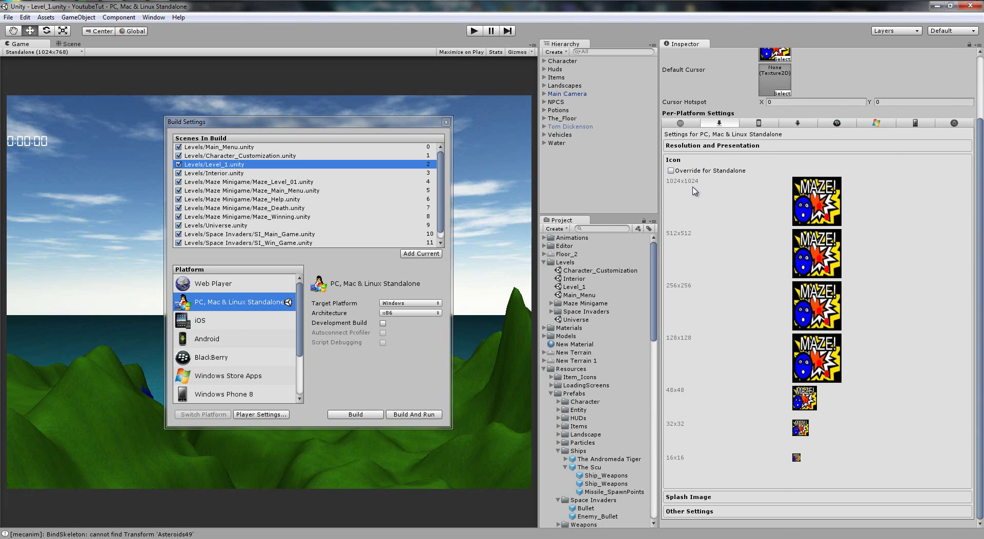
left_click(671, 171)
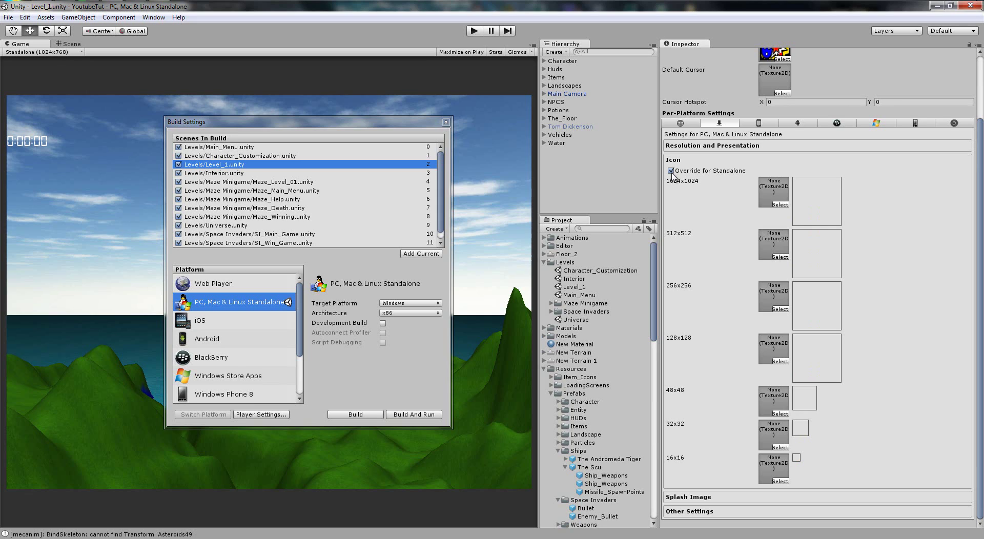
left_click(670, 171)
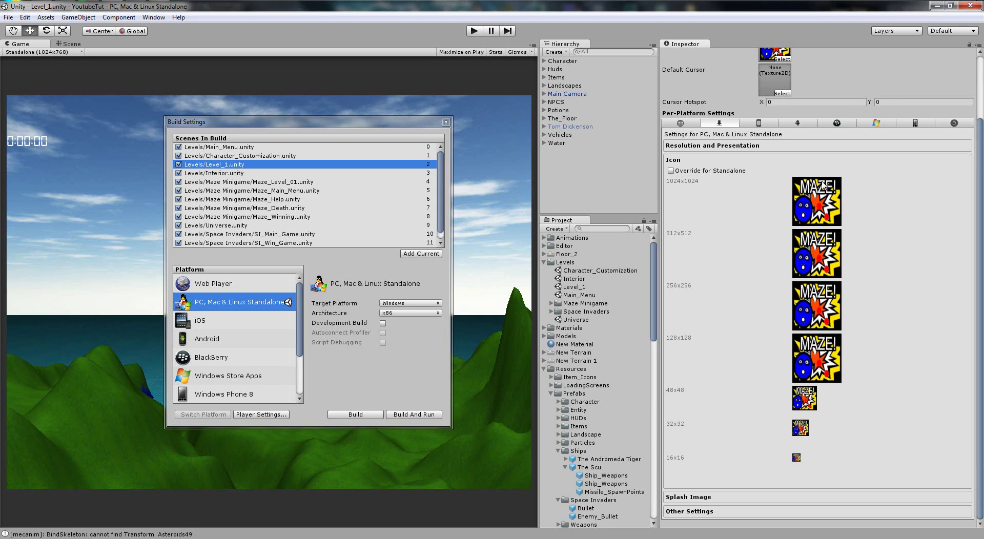
scroll(789, 390, "up", 2)
scroll(789, 410, "down", 2)
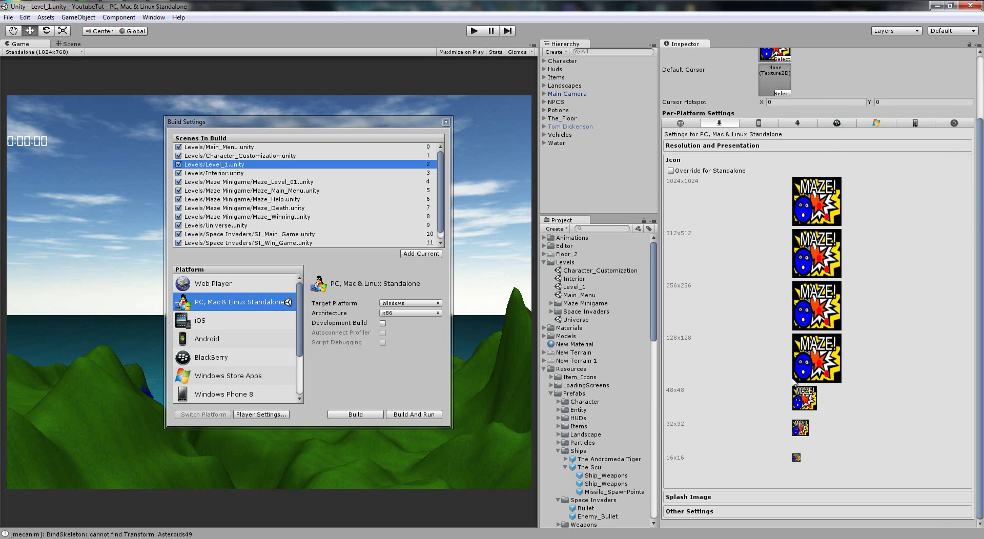
Step: Assign the Main_Image texture as the Config Dialog Banner in the standalone Splash Image settings
left_click(784, 497)
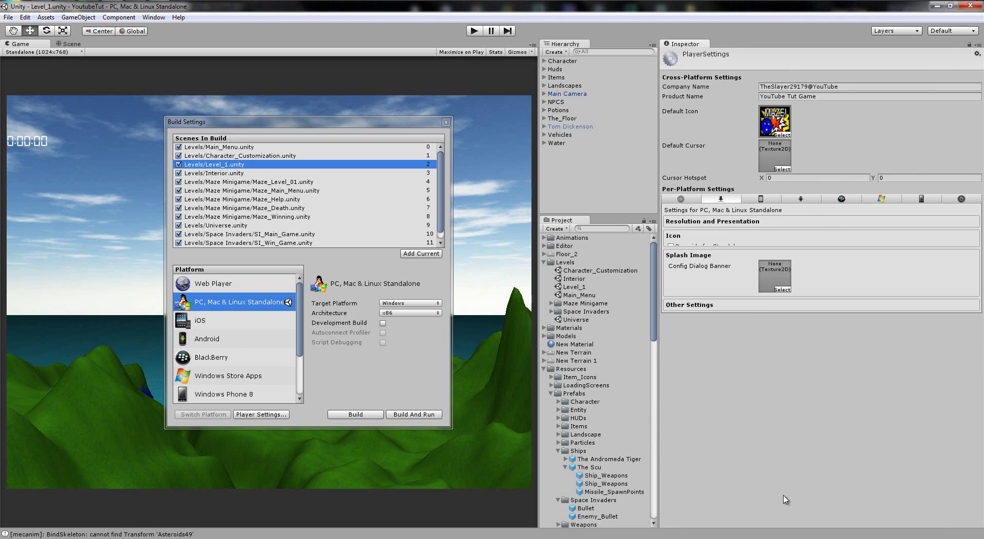
left_click(783, 285)
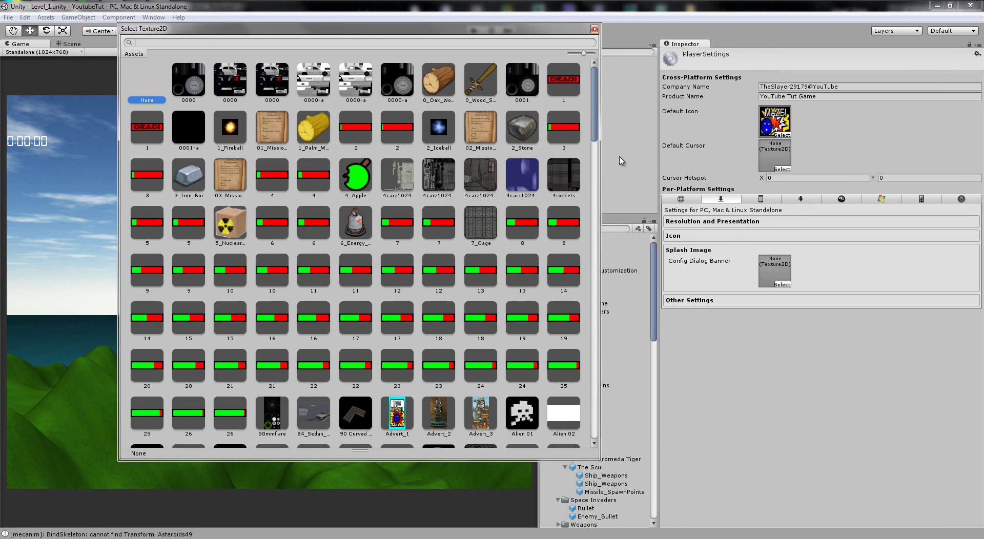
scroll(598, 213, "down", 3)
scroll(599, 214, "down", 8)
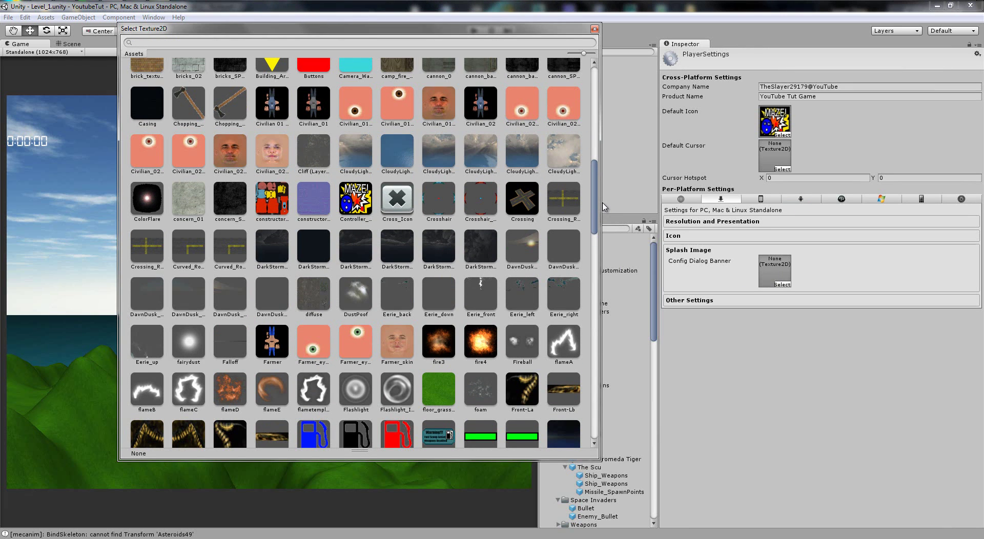
scroll(603, 207, "down", 2)
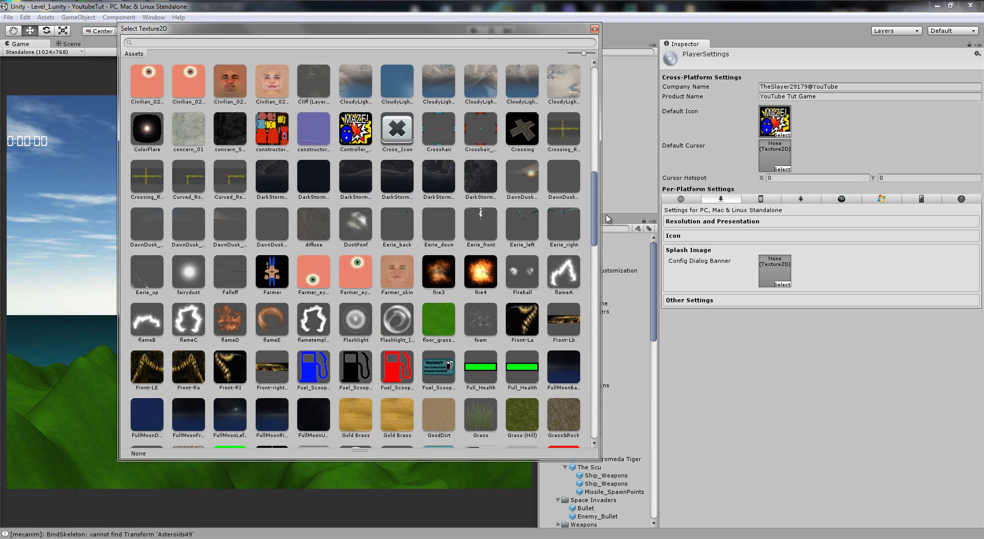
left_click_drag(595, 226, 602, 257)
mouse_move(596, 274)
left_mouse_down()
mouse_move(598, 306)
mouse_move(604, 276)
left_mouse_up()
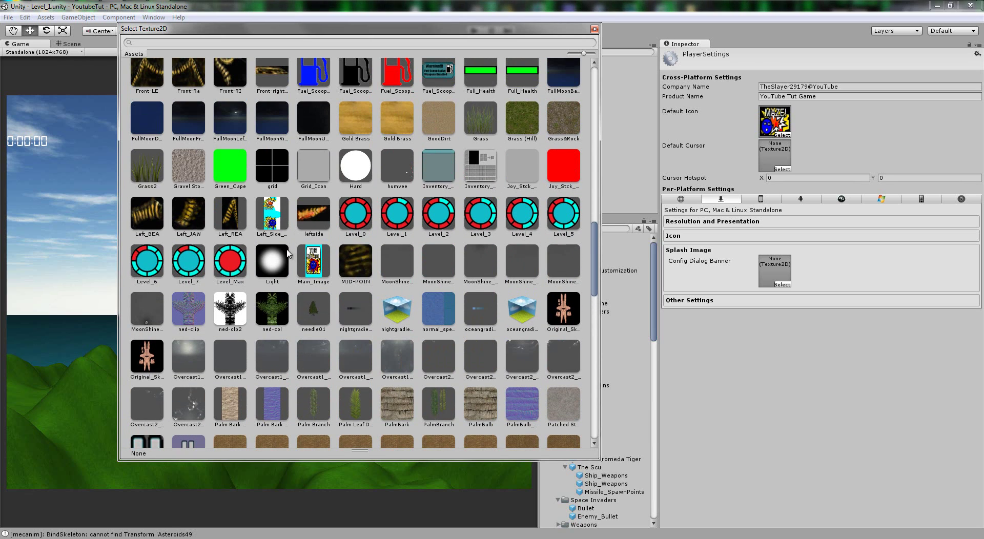
double_click(314, 264)
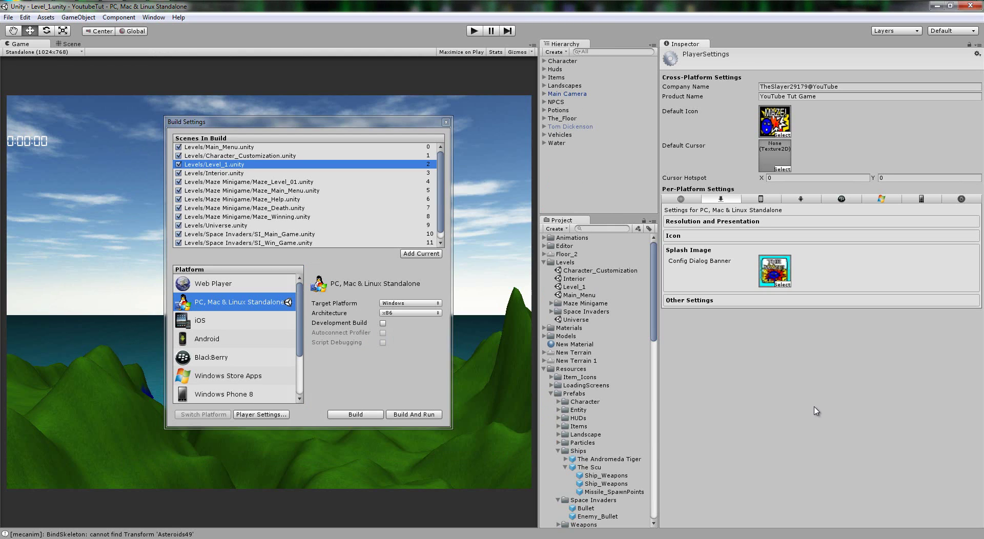
Step: Examine the rendering, configuration and optimization options in Other Settings, and return to the Resolution and Presentation settings
left_click(718, 301)
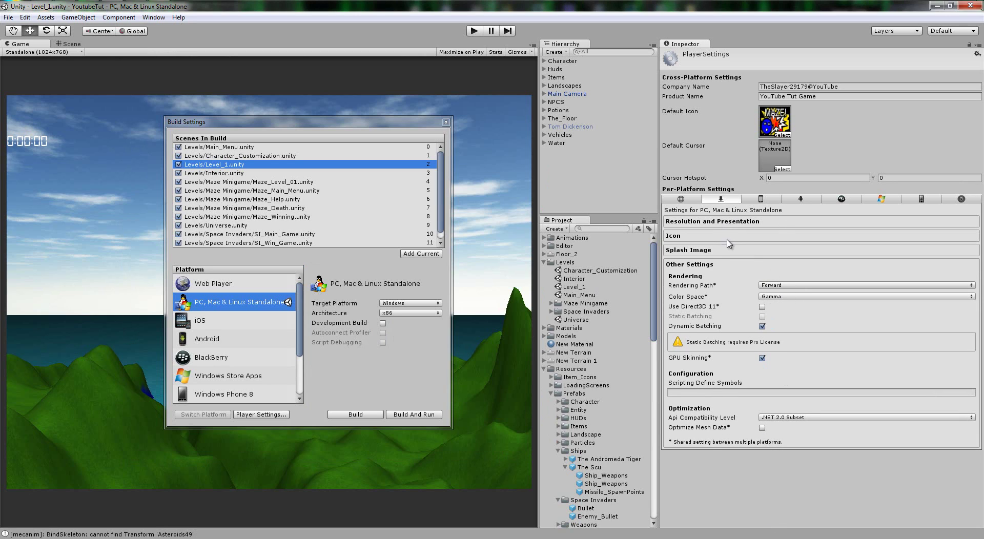
left_click(692, 266)
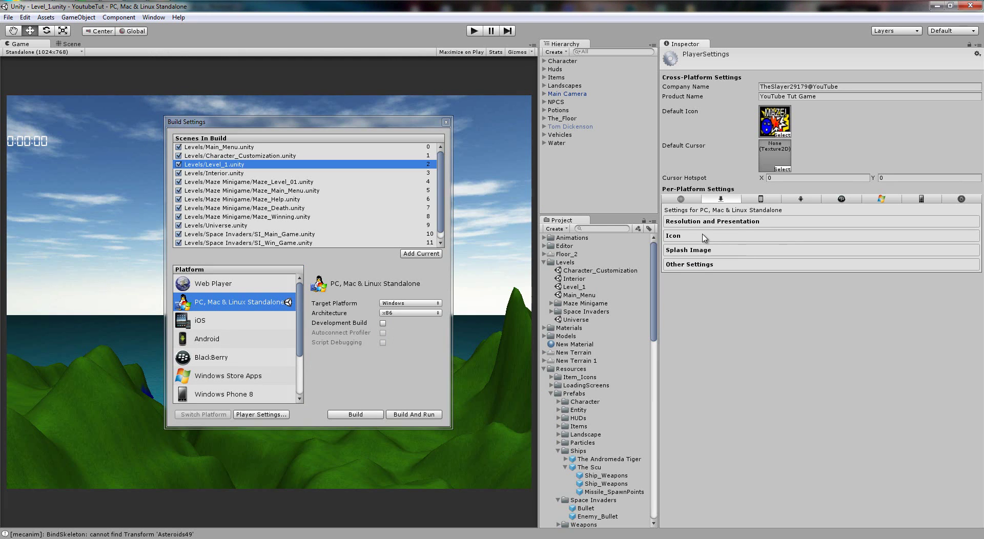
left_click(702, 236)
left_click(715, 222)
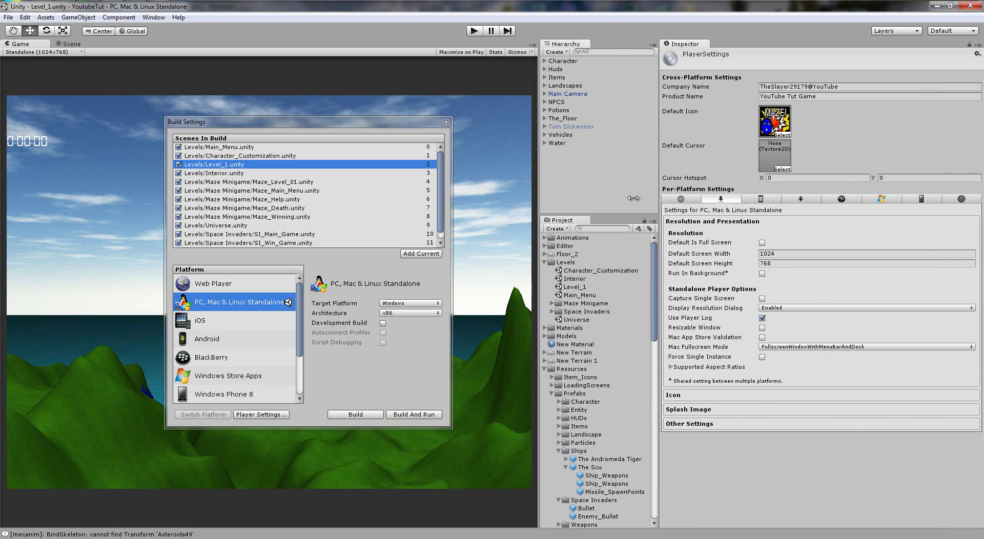
Step: Narrow the Inspector and choose Windows as the target platform in the Build Settings
left_click_drag(540, 200, 842, 202)
left_click(392, 376)
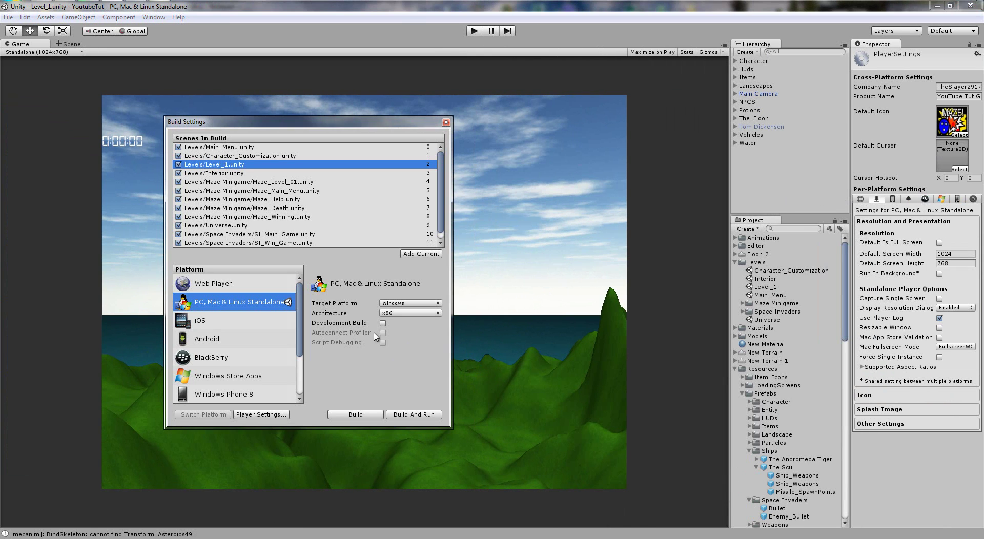
left_click(410, 304)
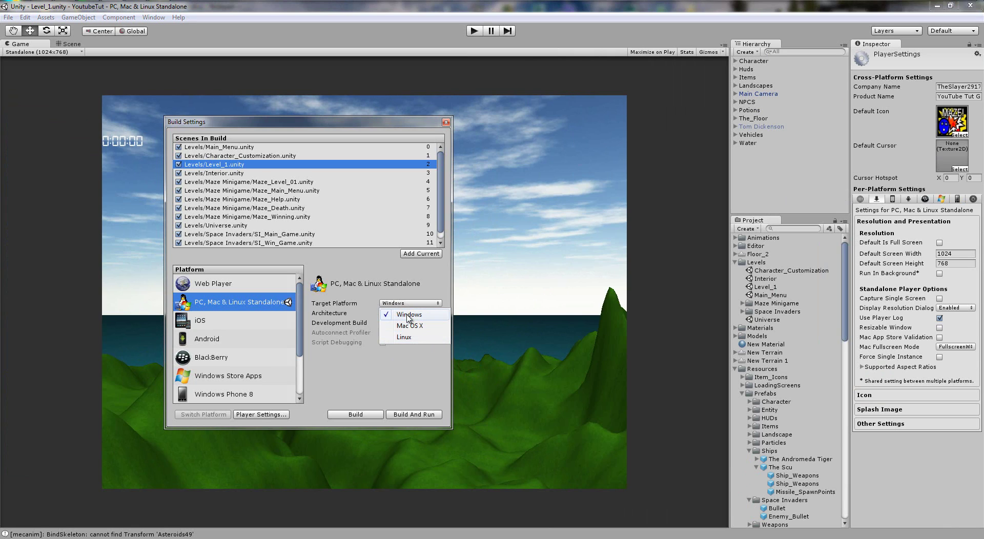
left_click(408, 316)
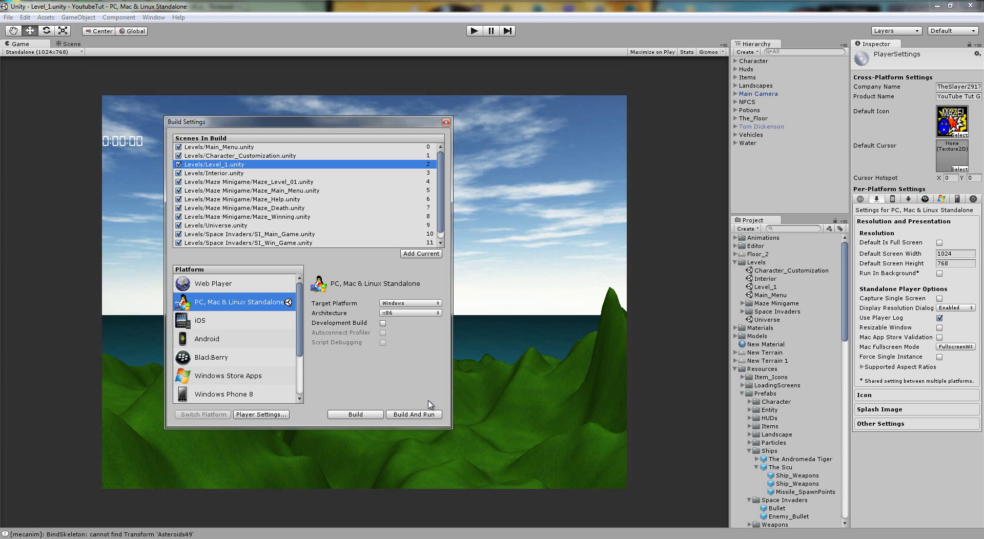
Step: Compare the architecture options offered for the Windows and Linux target platforms
left_click(401, 313)
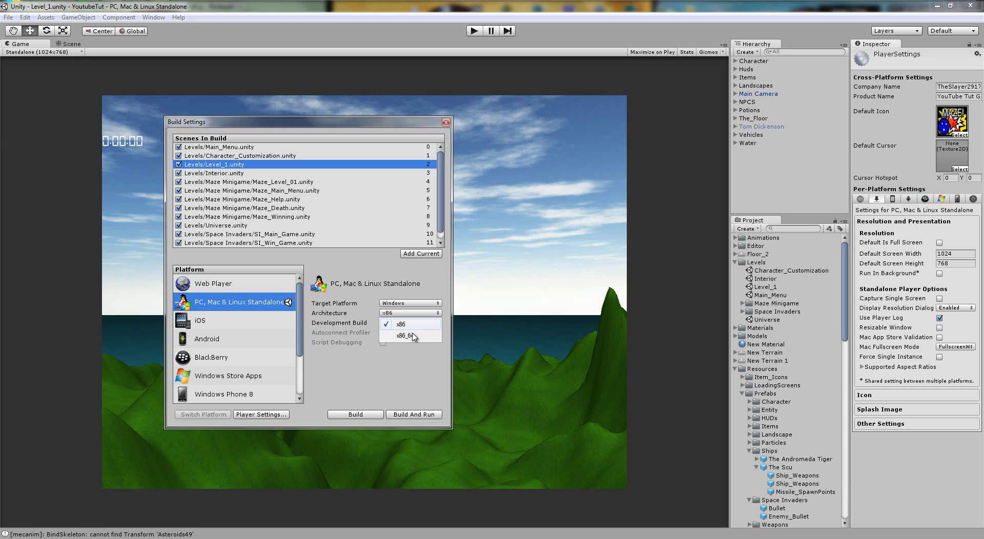
left_click(410, 311)
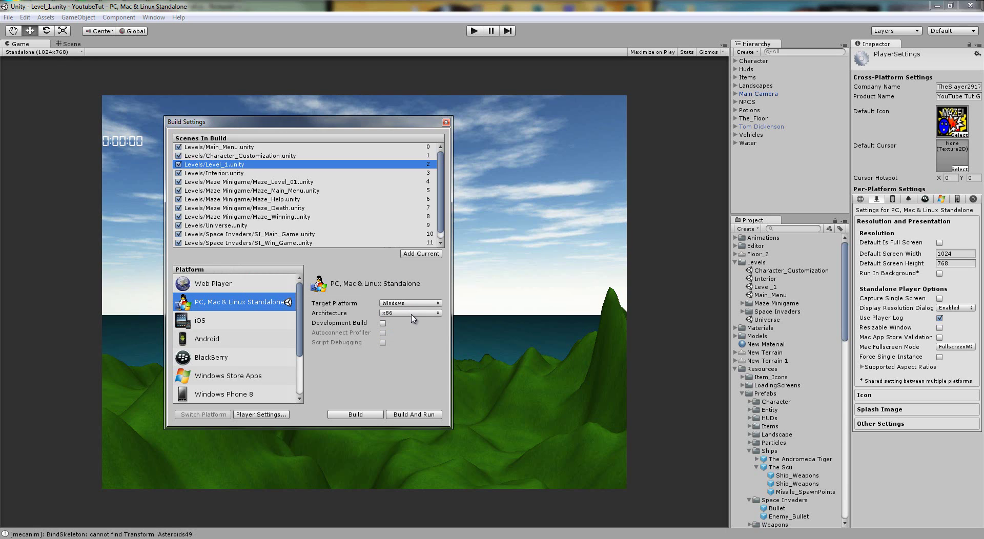
left_click(401, 314)
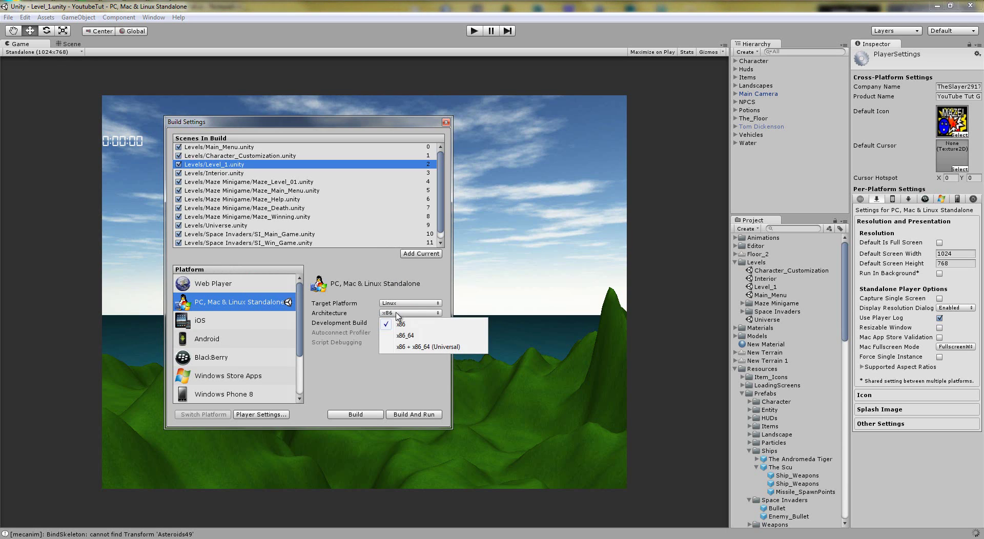
left_click(416, 313)
left_click(401, 310)
left_click(398, 313)
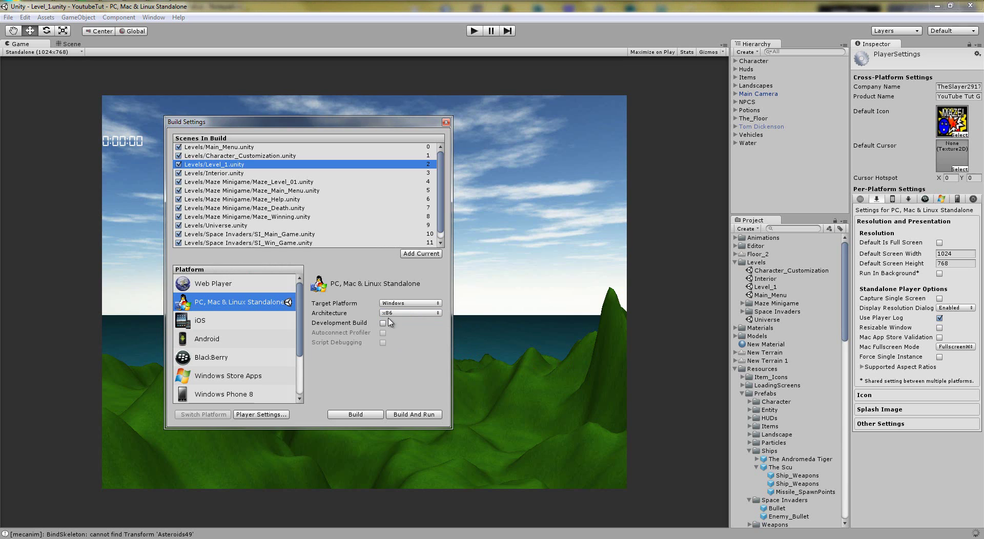
Step: Open the Windows System properties of the computer and check its system type
key("super")
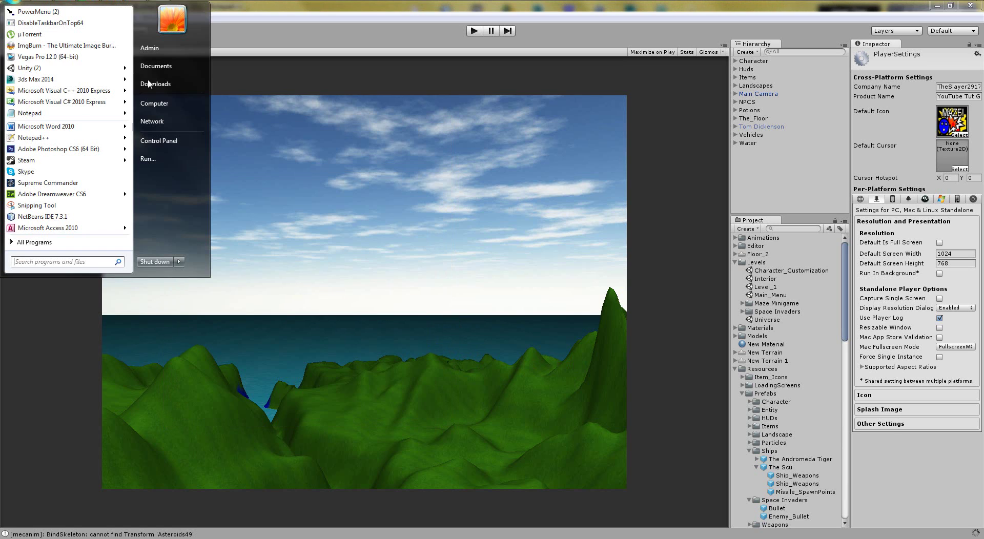
right_click(154, 105)
left_click(193, 190)
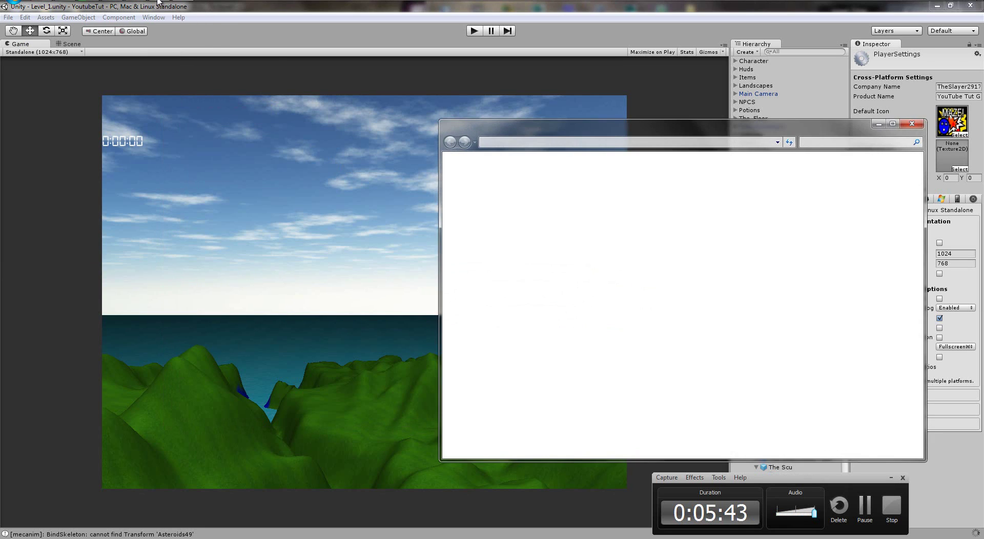
left_click_drag(598, 132, 455, 124)
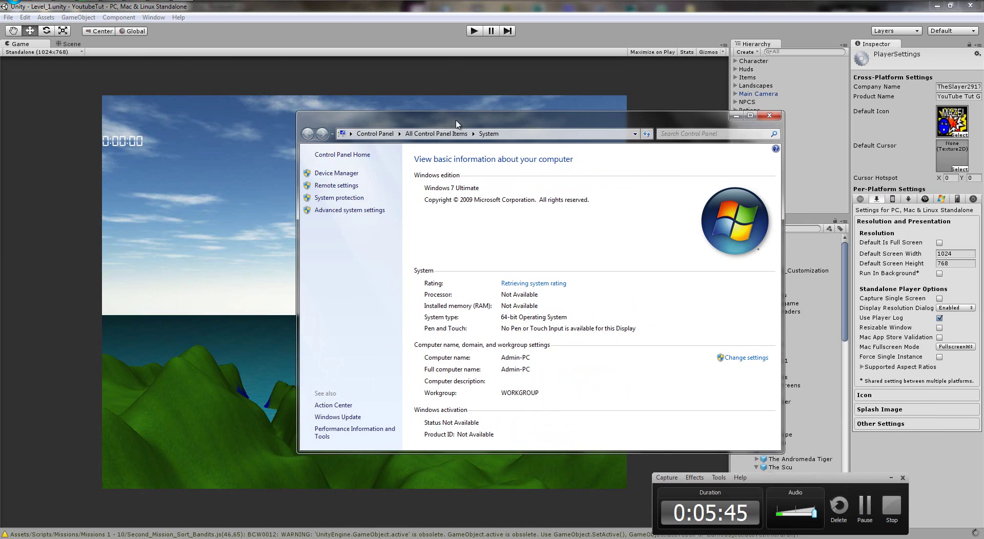
left_click(892, 477)
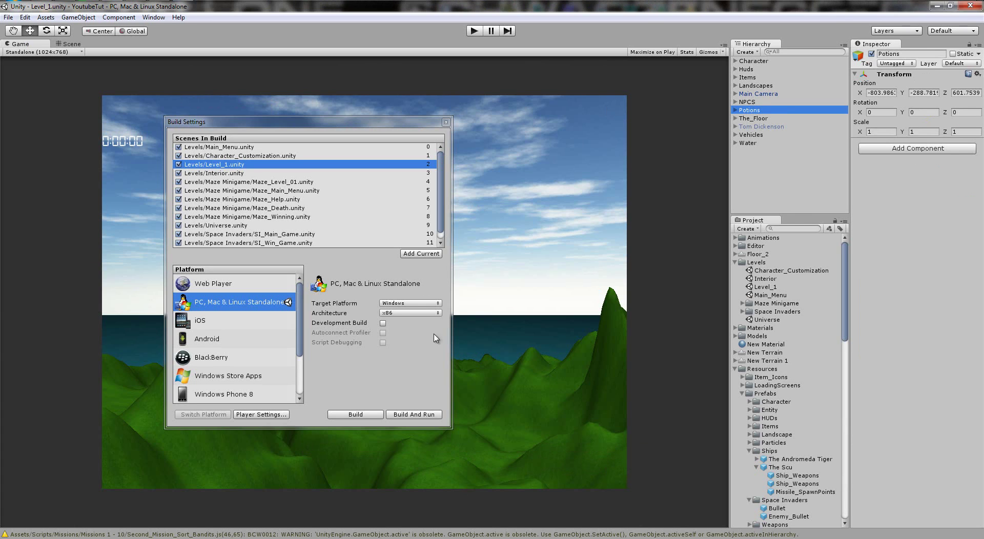
Step: Set the build architecture to x86_64 for the Windows target platform
left_click(415, 304)
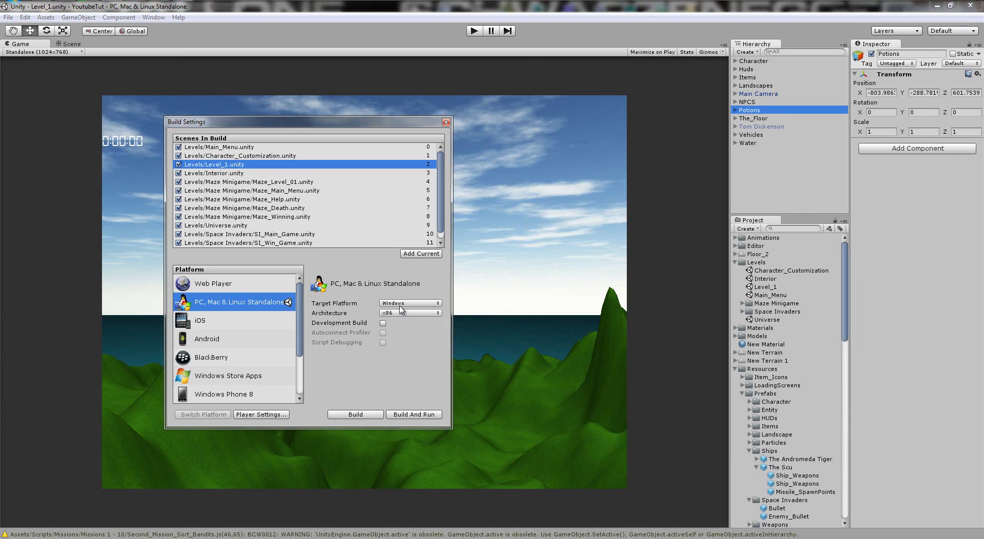
left_click(437, 303)
left_click(436, 313)
left_click(424, 335)
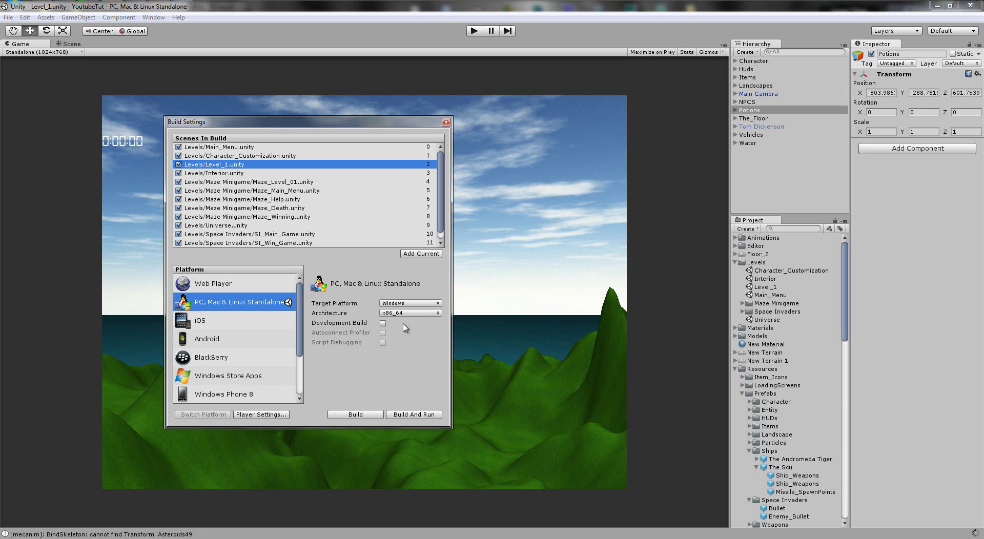
left_click(410, 313)
left_click(428, 376)
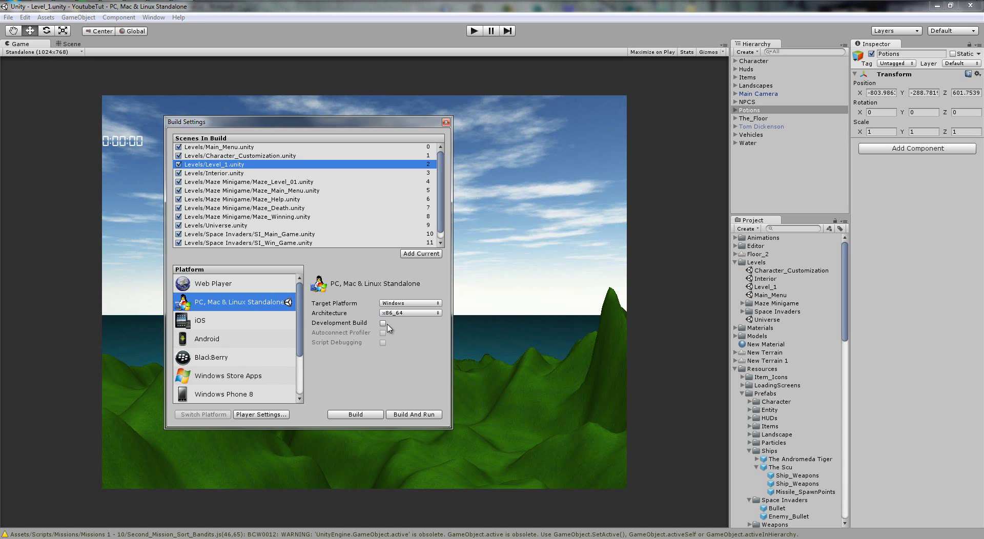
Step: Start the build, then create and open a folder named YouTube Game on the Desktop for its output
left_click(360, 416)
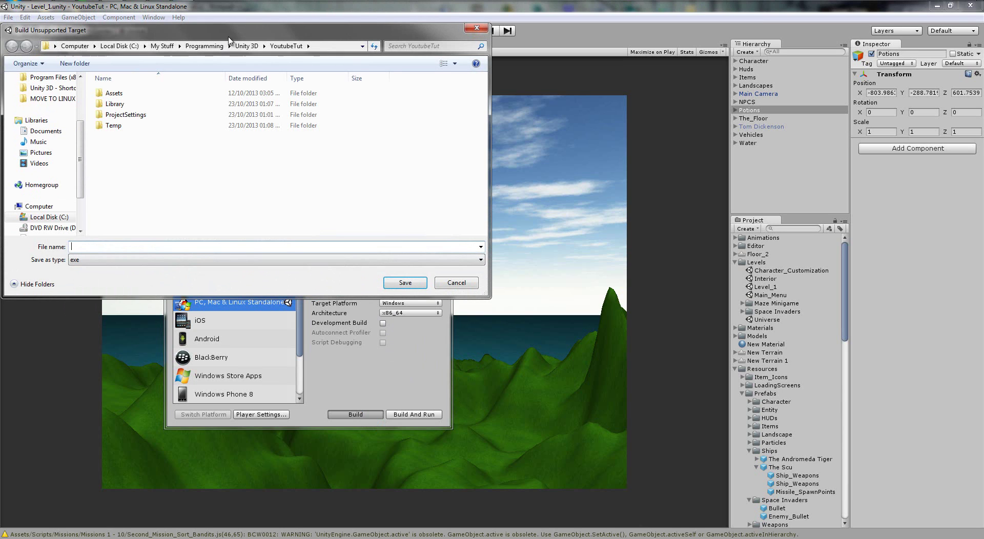
left_click(158, 125)
left_click(175, 137)
left_click(177, 143)
type("uouTube Game")
key("Return")
left_click(413, 248)
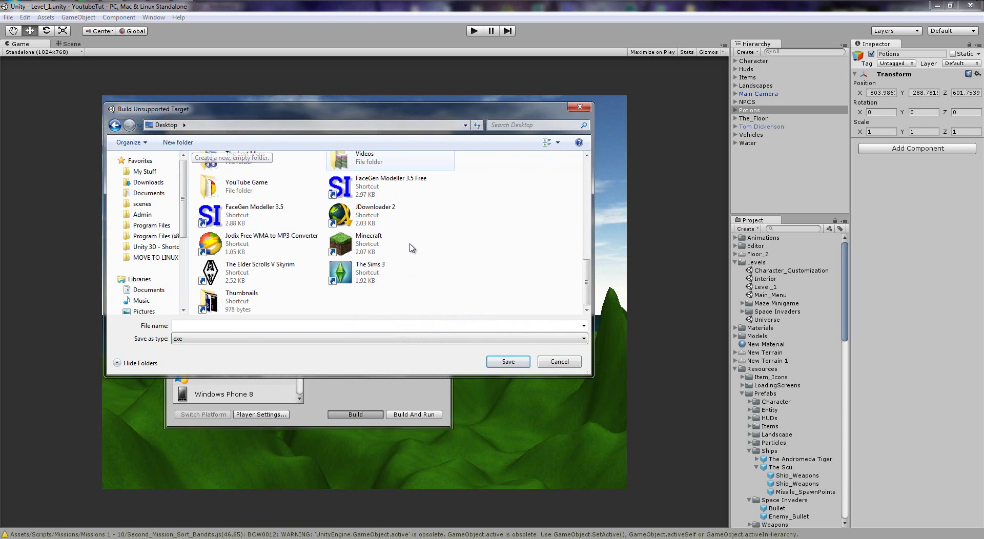
scroll(287, 221, "up", 2)
double_click(241, 246)
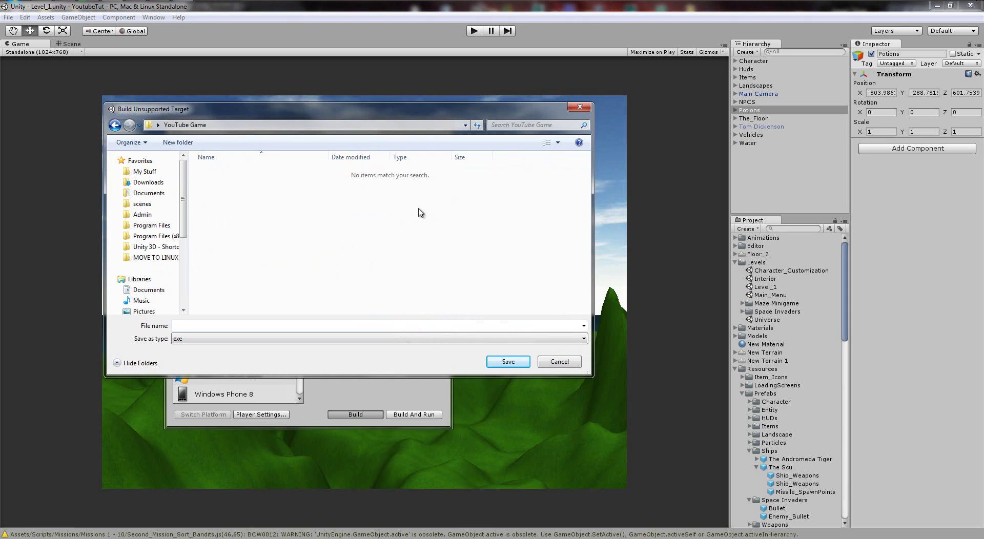
Step: Create and open a folder named New inside YouTube Game, and save the Windows build there as ytg
left_click(178, 142)
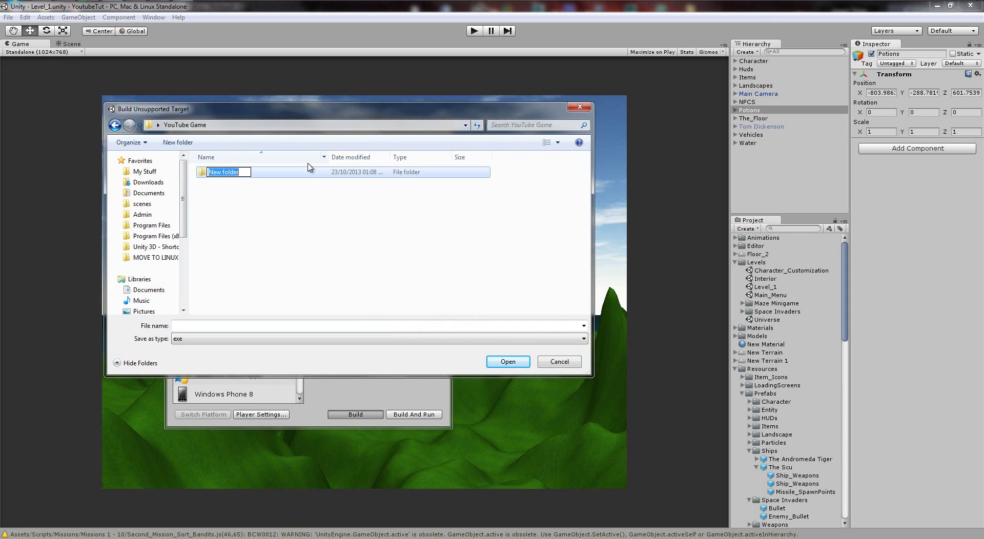
type("New")
key("Return")
key("Return")
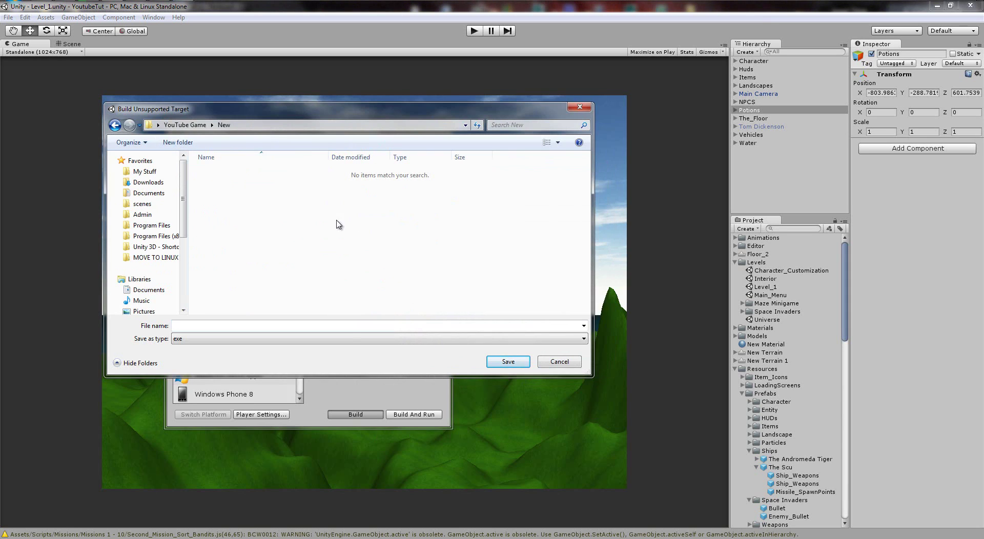
left_click(346, 324)
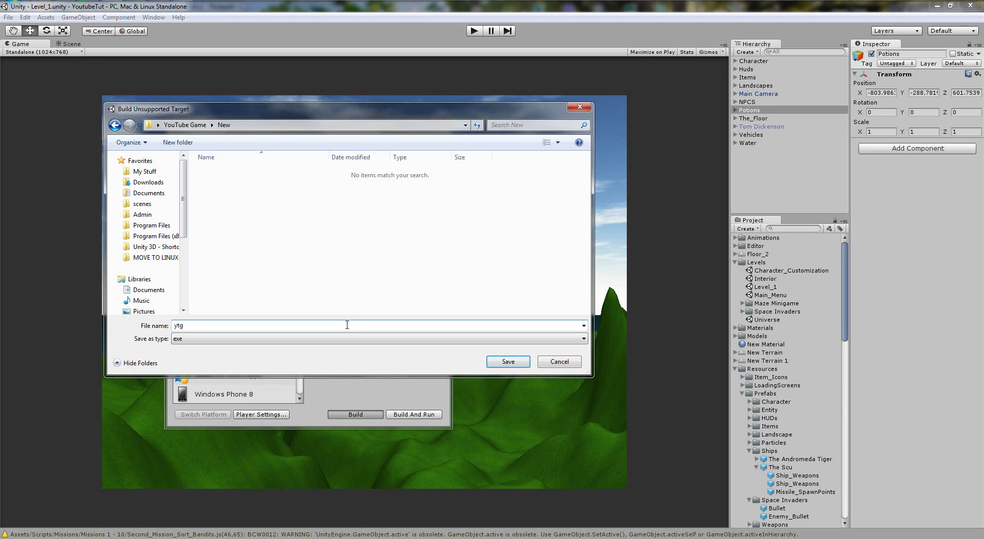
left_click(509, 363)
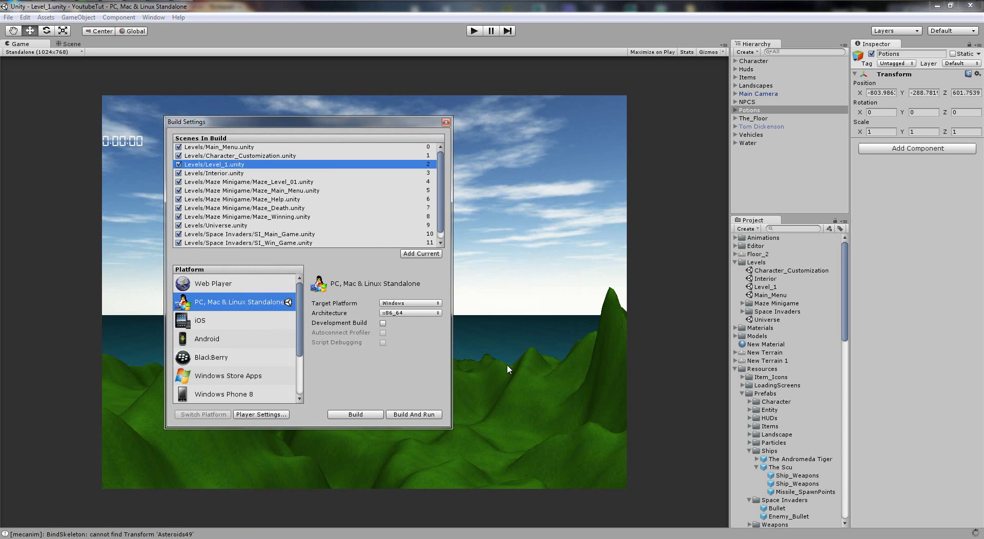
Step: Check the console messages logged during the build
left_click(233, 534)
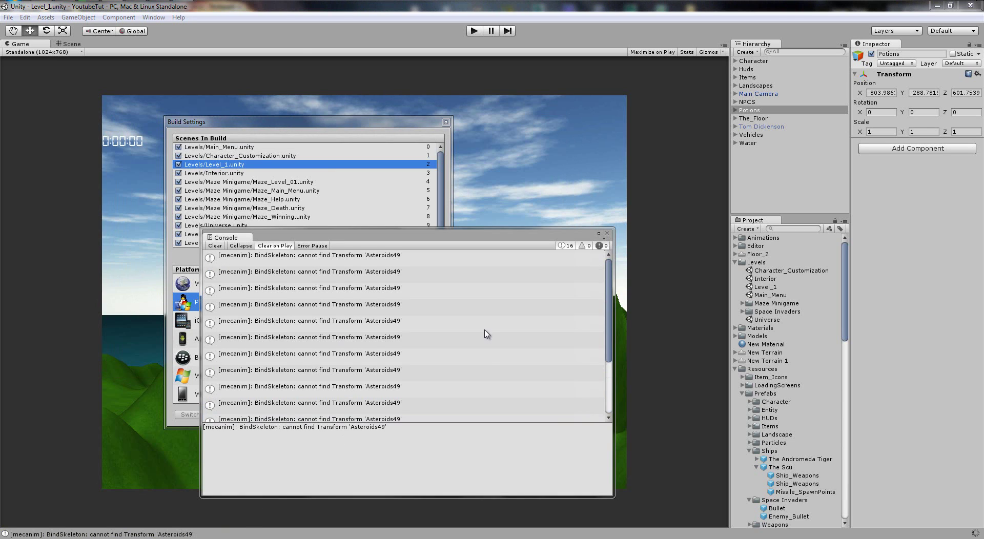
left_click(607, 234)
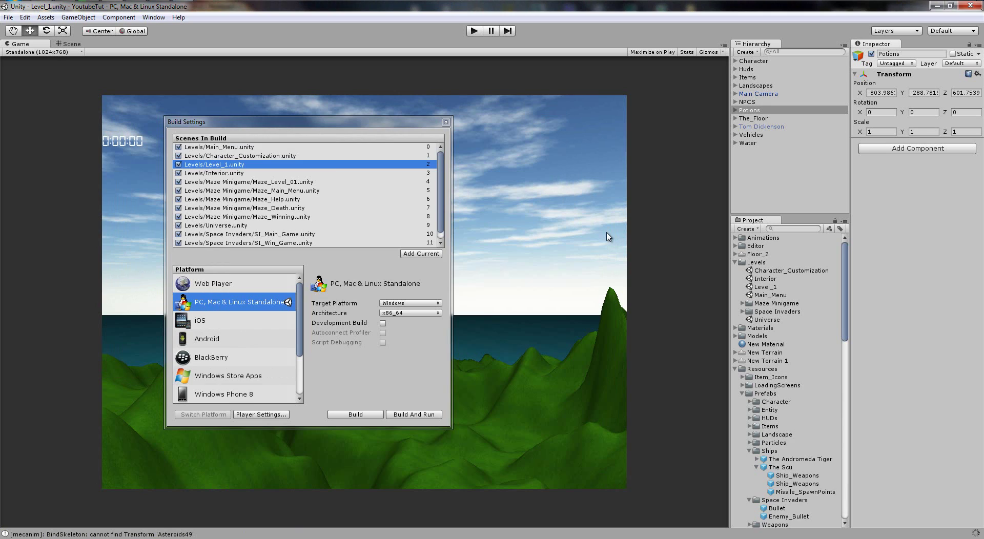
key("ctrl+b")
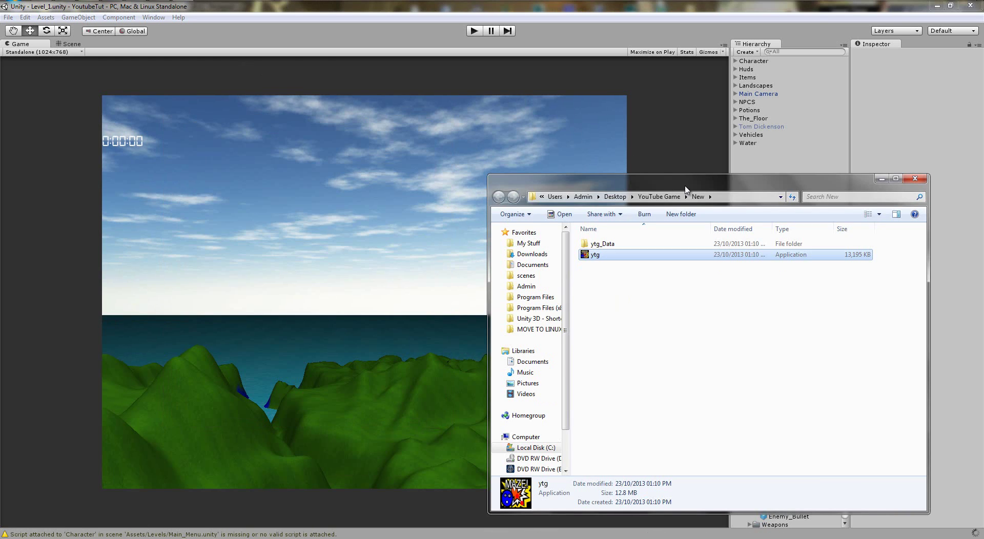
Step: Examine the built ytg application and its accompanying data folder in the New output folder
left_click_drag(687, 191, 344, 132)
left_click_drag(285, 230, 374, 291)
double_click(255, 199)
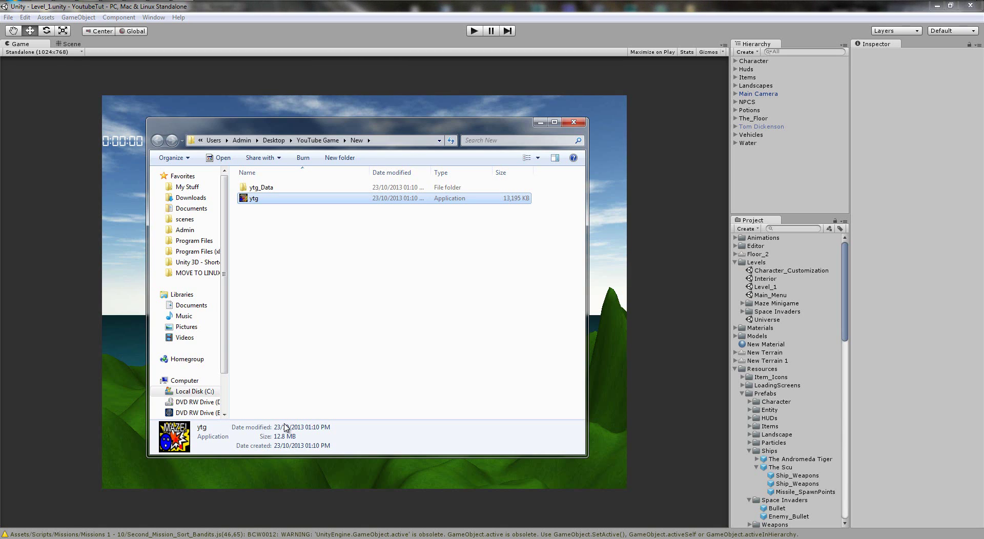
left_click(287, 271)
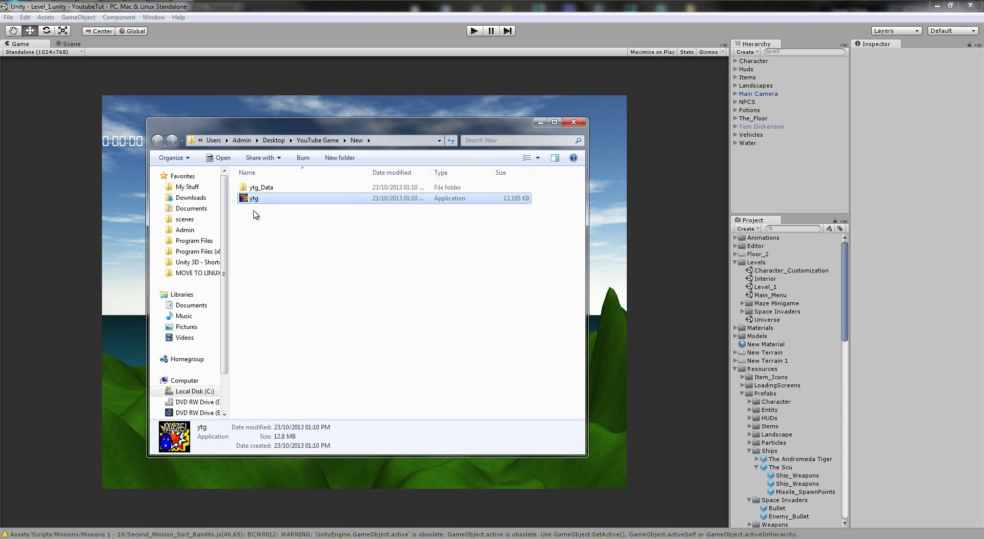
Step: Open the ytg_Data folder and look over its level files and the ScreenSelector image
double_click(271, 188)
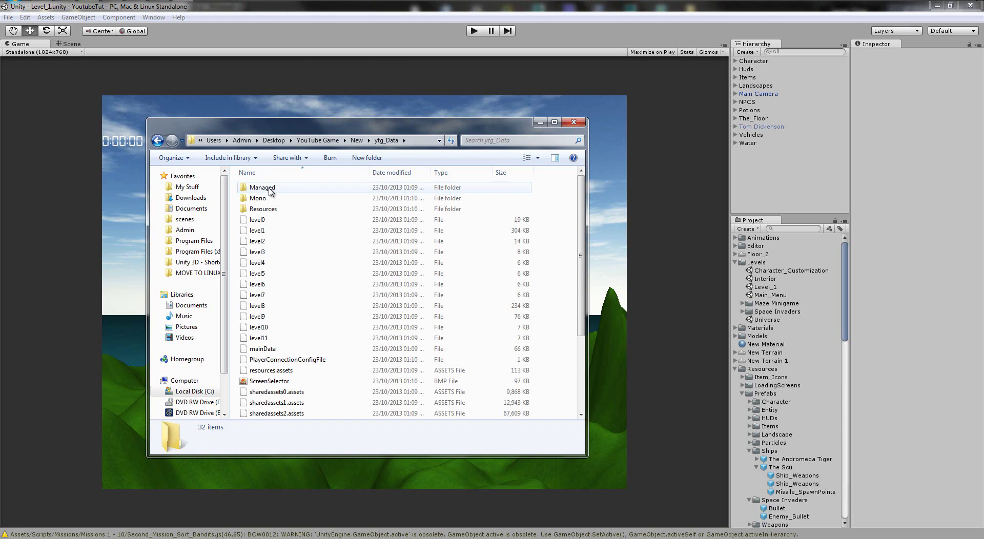
left_click(287, 220)
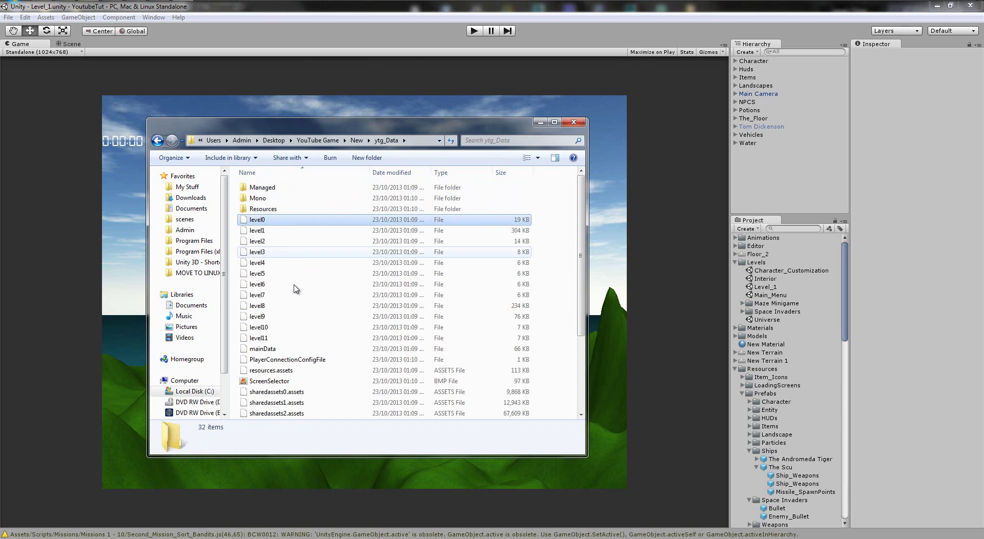
scroll(292, 293, "down", 3)
left_click(269, 273)
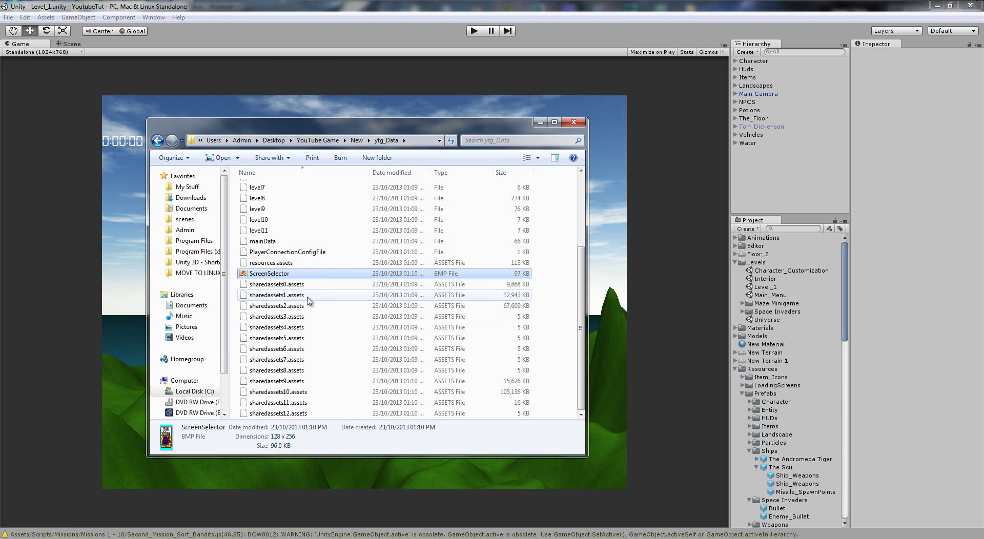
Step: Look inside the Managed, Mono and Resources subfolders of ytg_Data and return to the New folder
scroll(274, 194, "up", 3)
double_click(273, 190)
key("BackSpace")
double_click(277, 199)
key("BackSpace")
double_click(282, 210)
key("ctrl+a")
left_click(367, 340)
key("BackSpace")
key("BackSpace")
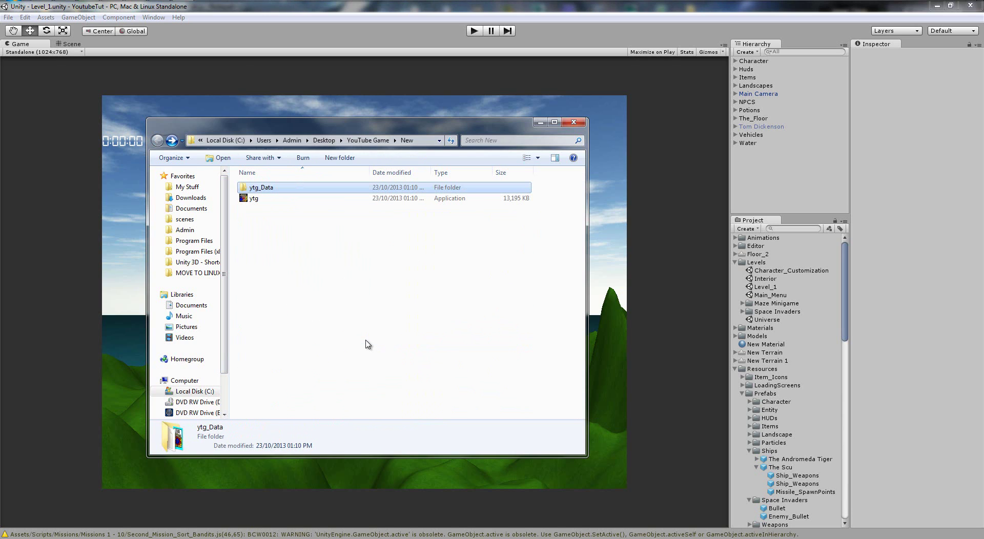
Step: Launch the built ytg application from the New folder
double_click(256, 201)
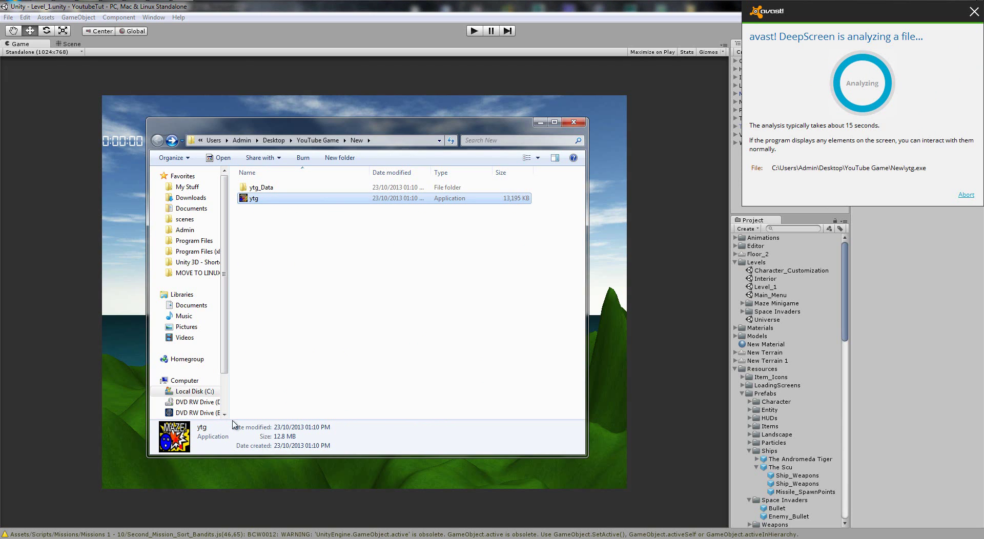
left_click(555, 158)
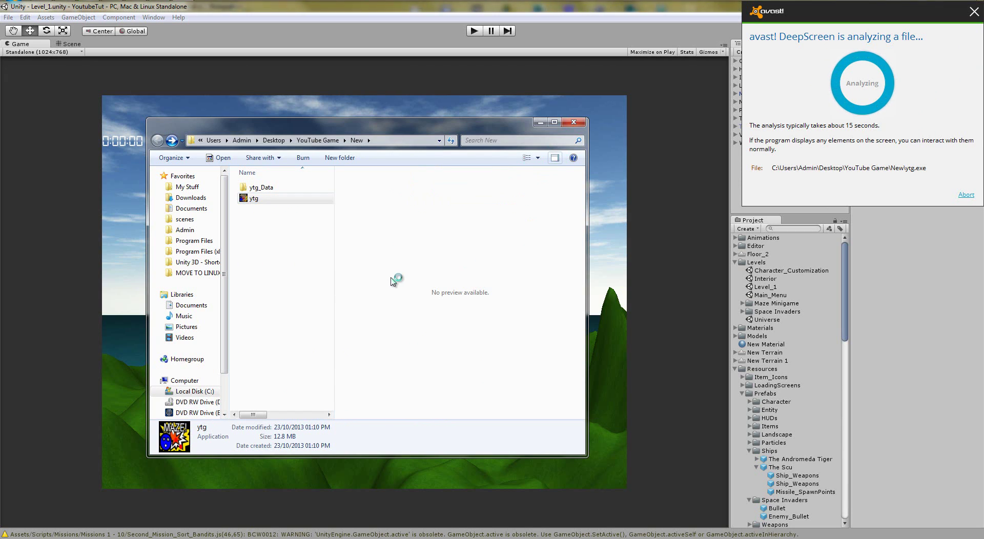
left_click(556, 158)
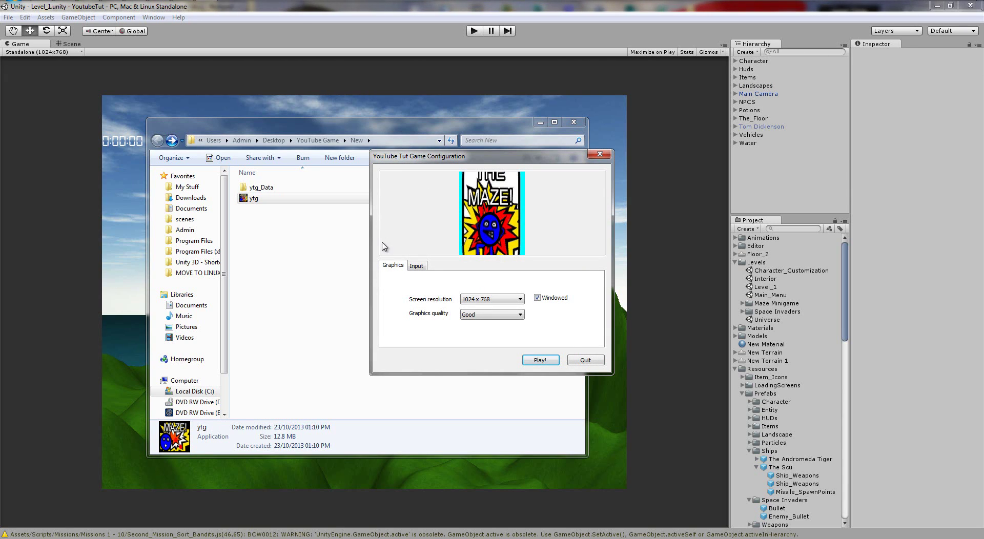
Step: Review the input controls and the graphics quality options in the game's launch configuration
left_click(418, 269)
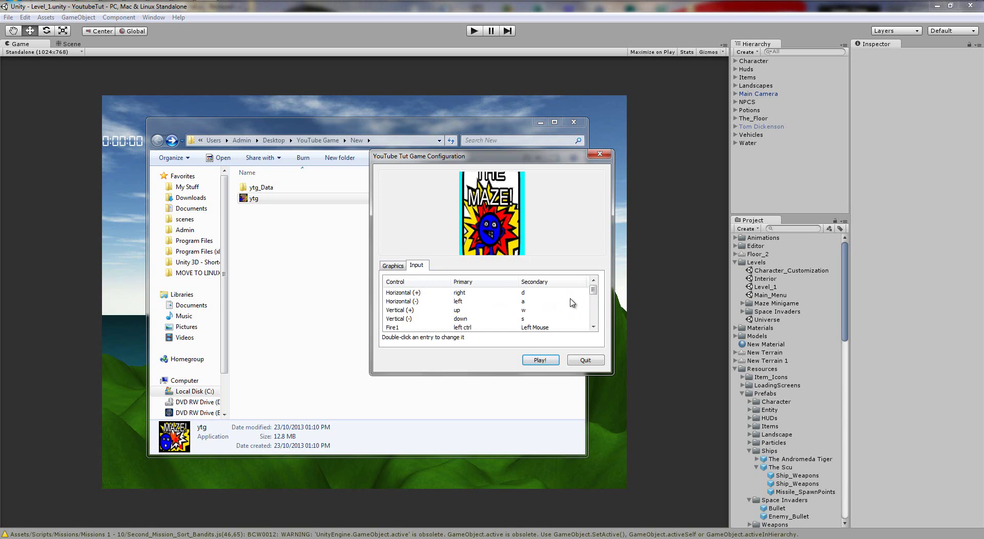
mouse_move(592, 289)
left_mouse_down()
mouse_move(610, 329)
mouse_move(608, 292)
left_mouse_up()
left_click(394, 265)
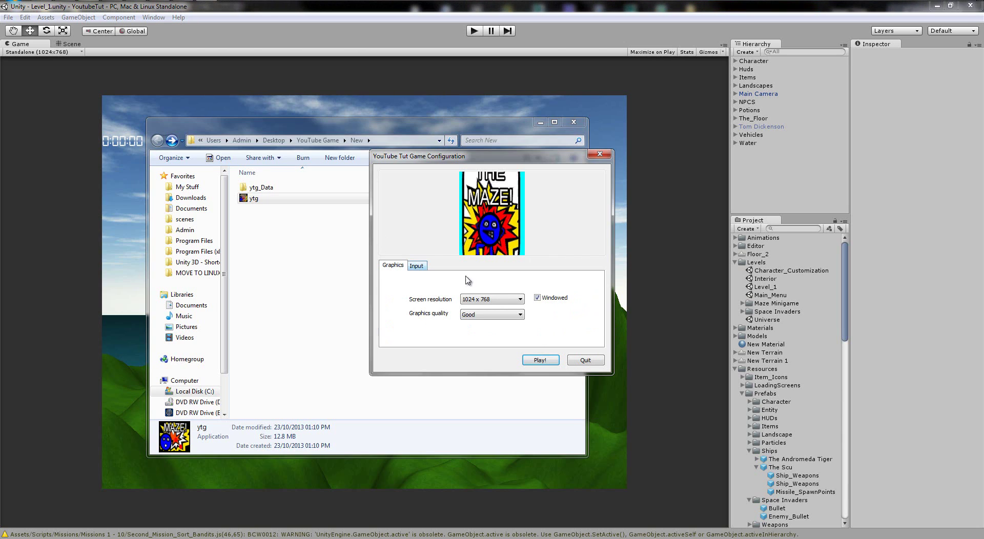
left_click(497, 315)
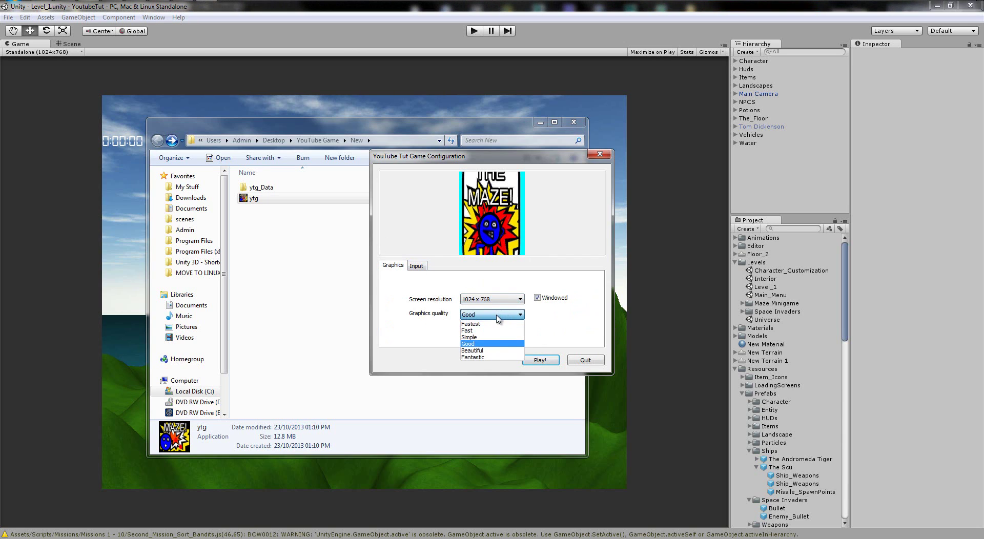
left_click(497, 315)
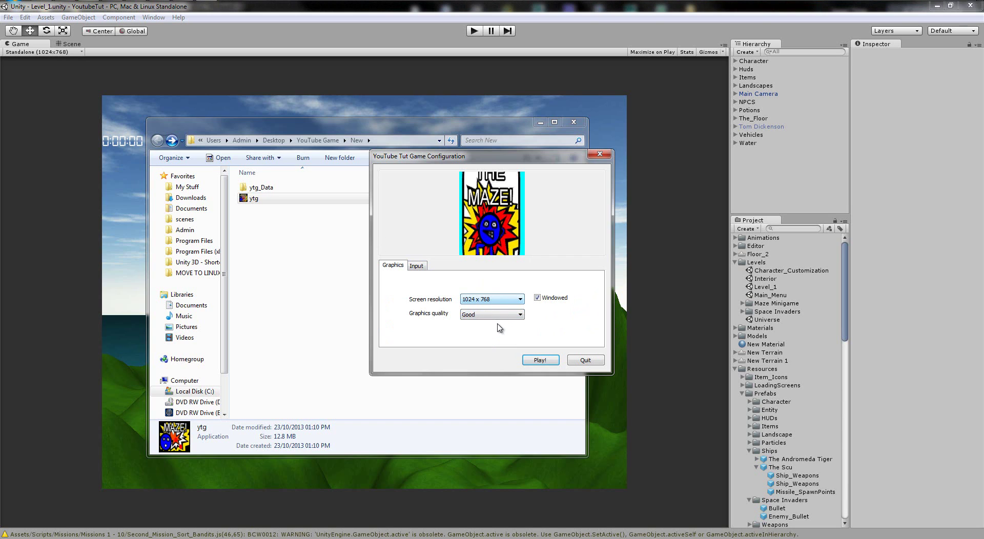
Step: Start the game, keep the default gender and size, increase the character's health to 110, and finish character creation
left_click(531, 358)
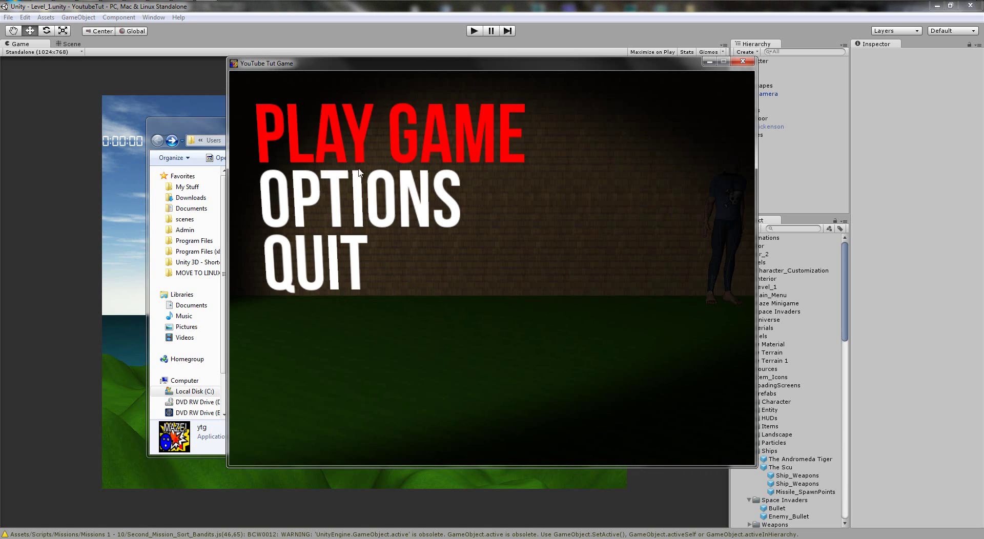
left_click(383, 154)
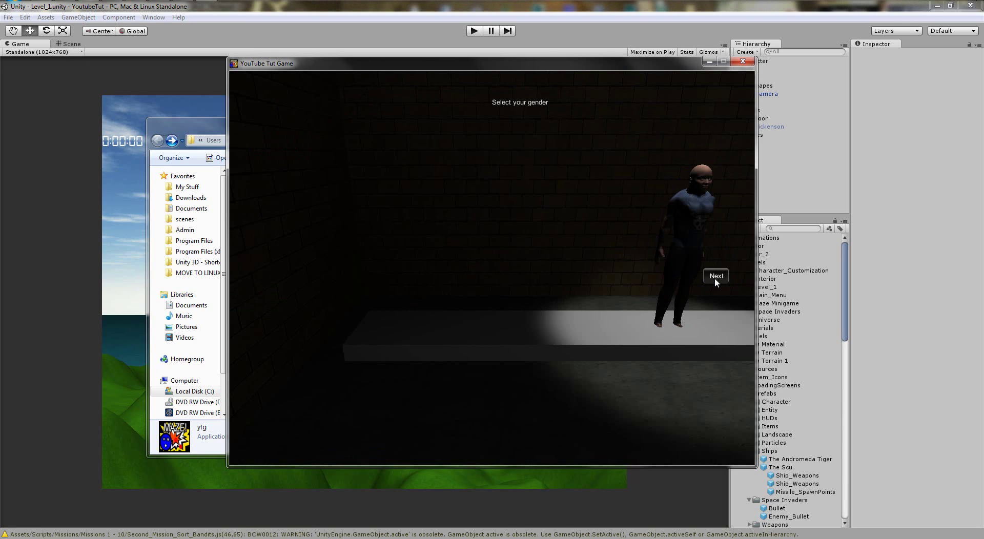
left_click(716, 280)
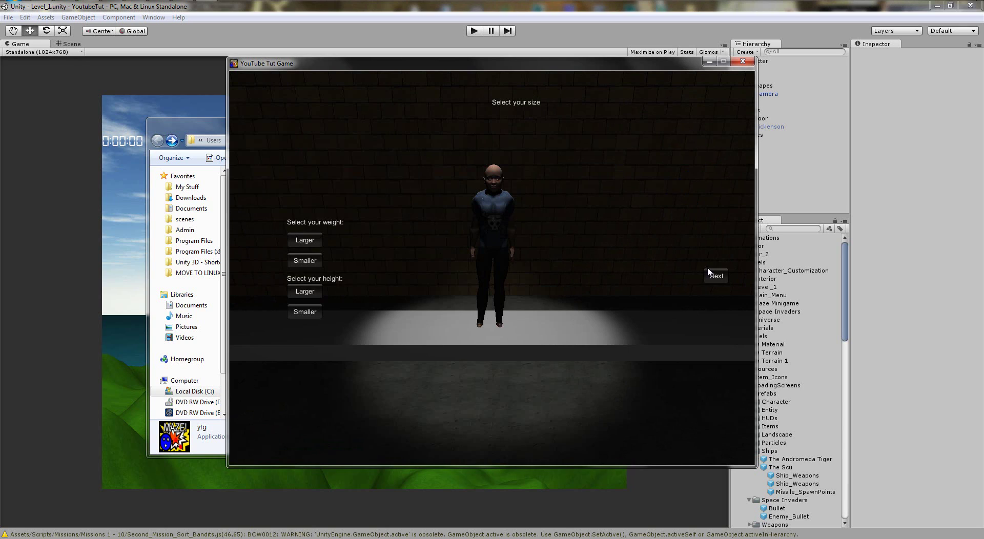
left_click(715, 277)
left_click(716, 280)
left_click(553, 227)
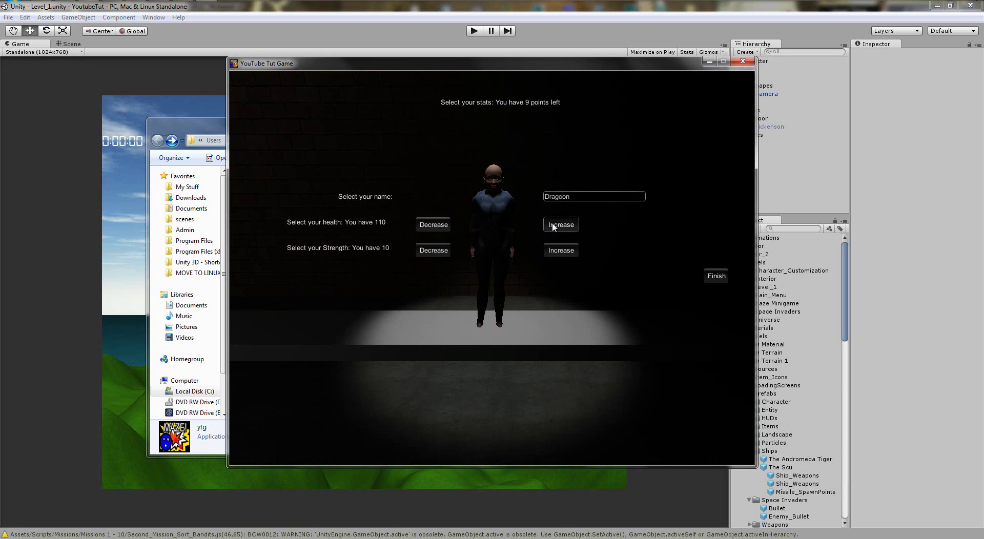
left_click(717, 276)
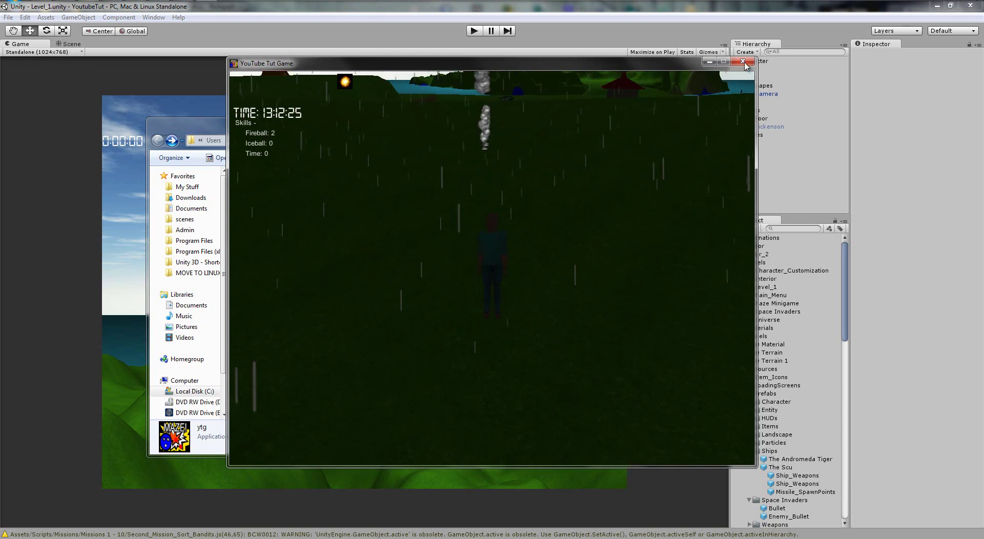
Step: Close the game and create a folder named HTML in the YouTube Game folder
key("alt+F4")
left_click_drag(466, 276, 433, 280)
left_click(317, 141)
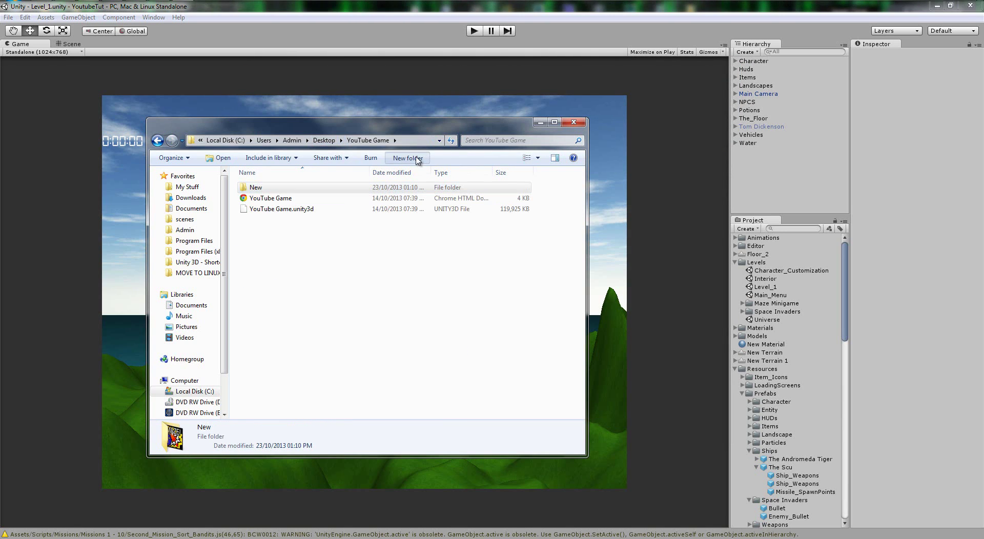
key("ctrl+shift+n")
type("HTML")
key("Return")
Step: Delete the surplus folder named New folder from YouTube Game
left_click(277, 209)
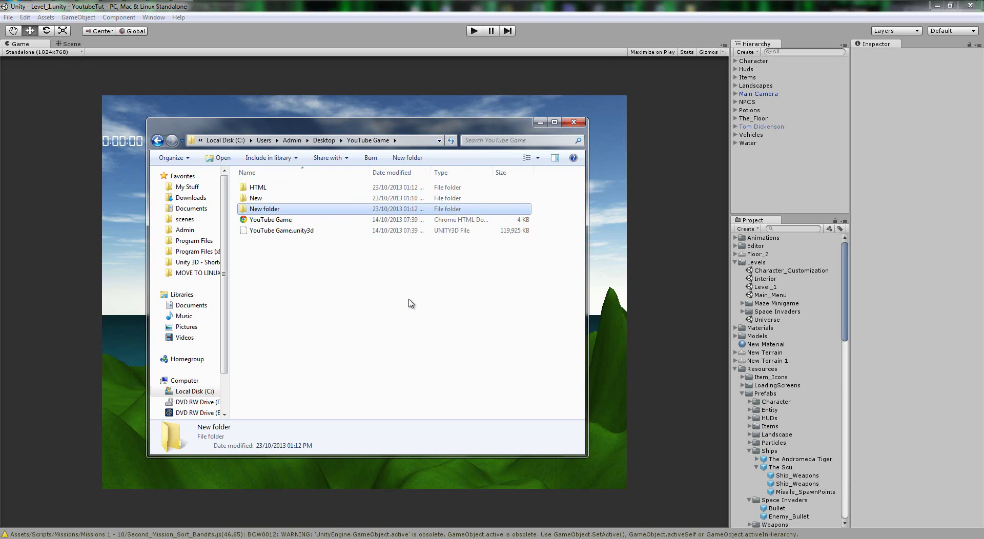
key("Delete")
key("Return")
left_click(254, 186)
Step: Select the Web Player platform in Unity's build settings and set its default screen size to 1024 by 768
left_click(386, 76)
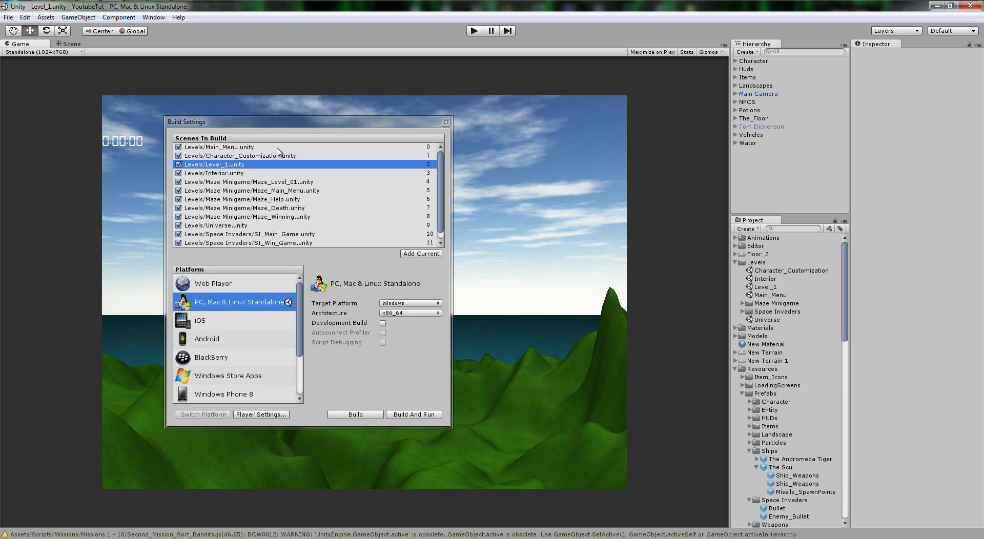
left_click(237, 283)
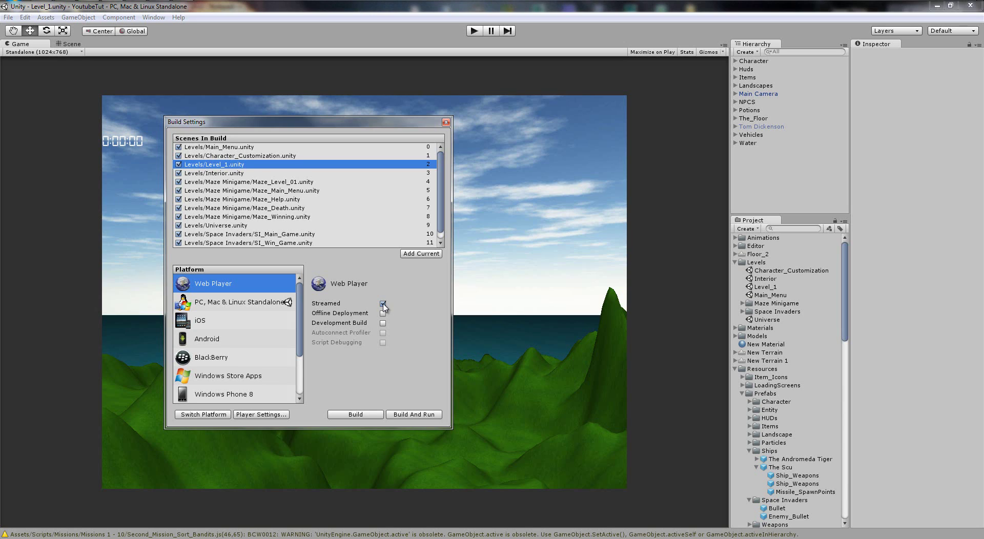
left_click(274, 415)
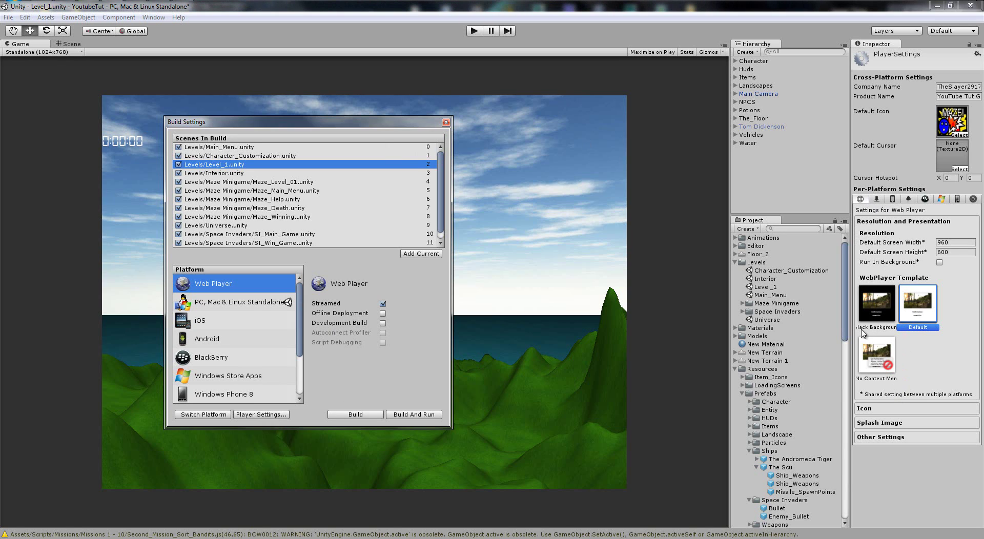
left_click(952, 243)
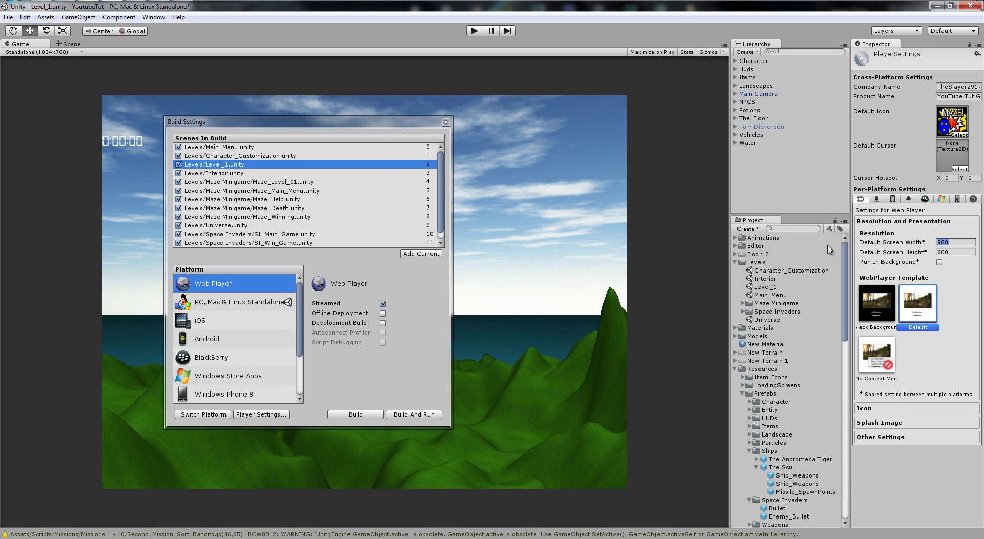
key("Tab")
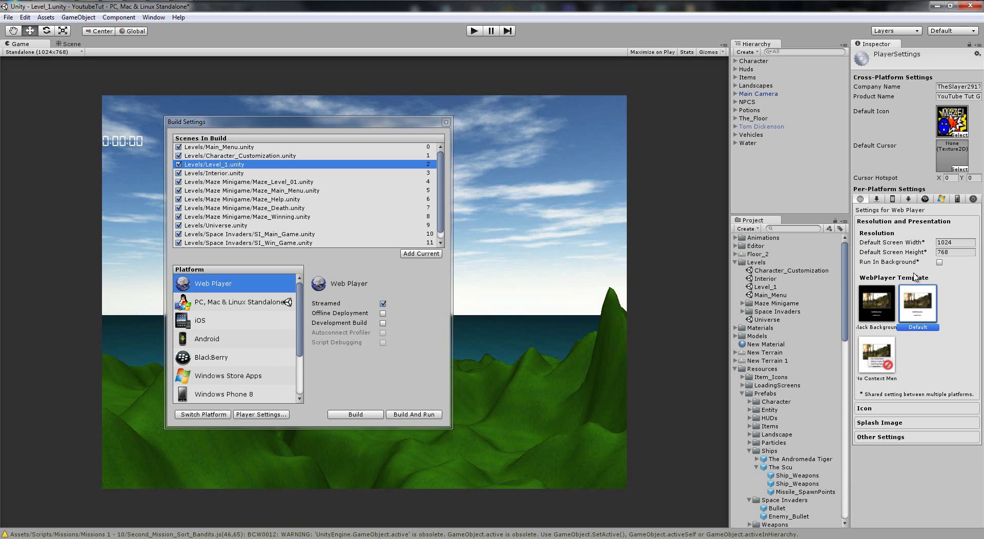
Step: Choose the Black Background web player template and open the Icon settings for Web Player
left_click(877, 367)
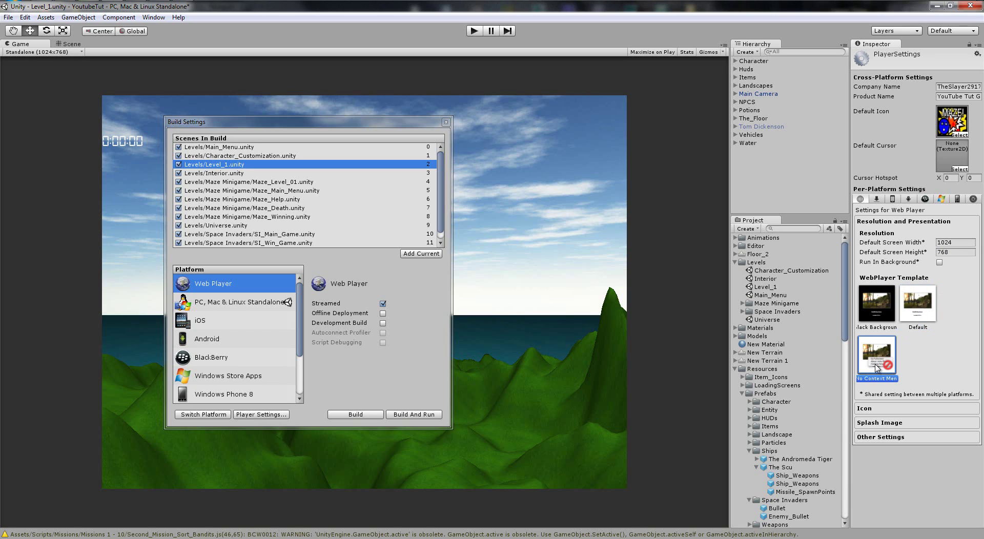
left_click(873, 322)
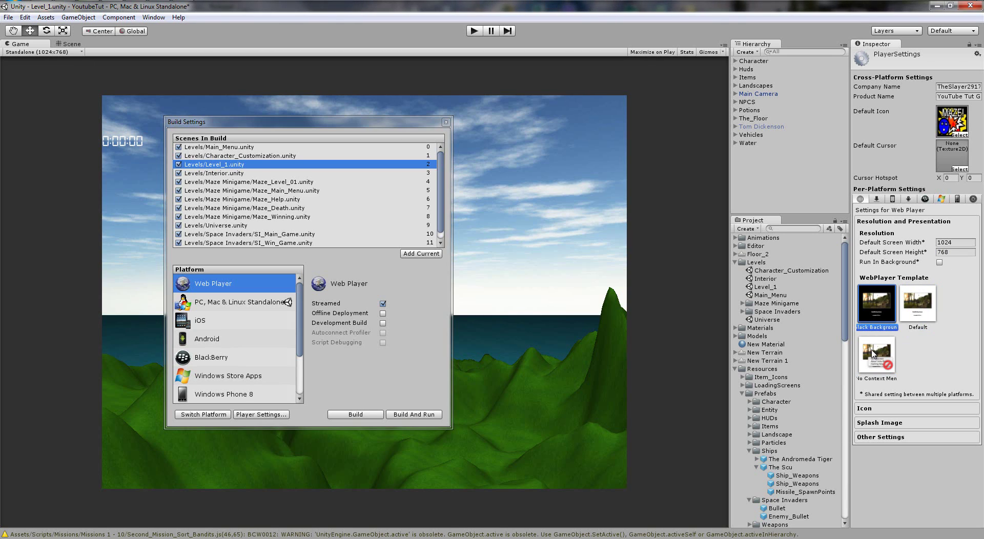
left_click(866, 408)
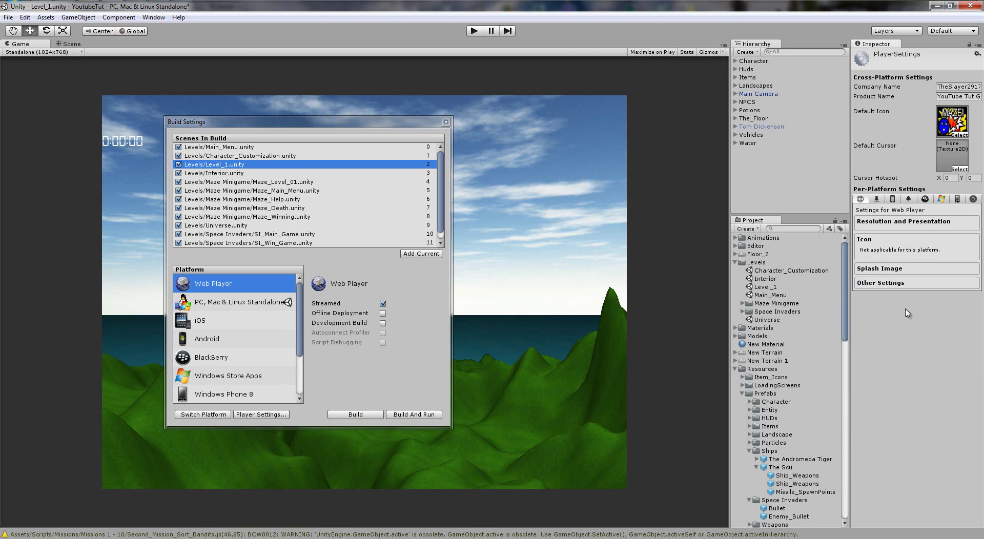
Step: Review the Web Player splash image, other settings, and resolution and presentation sections
left_click(881, 266)
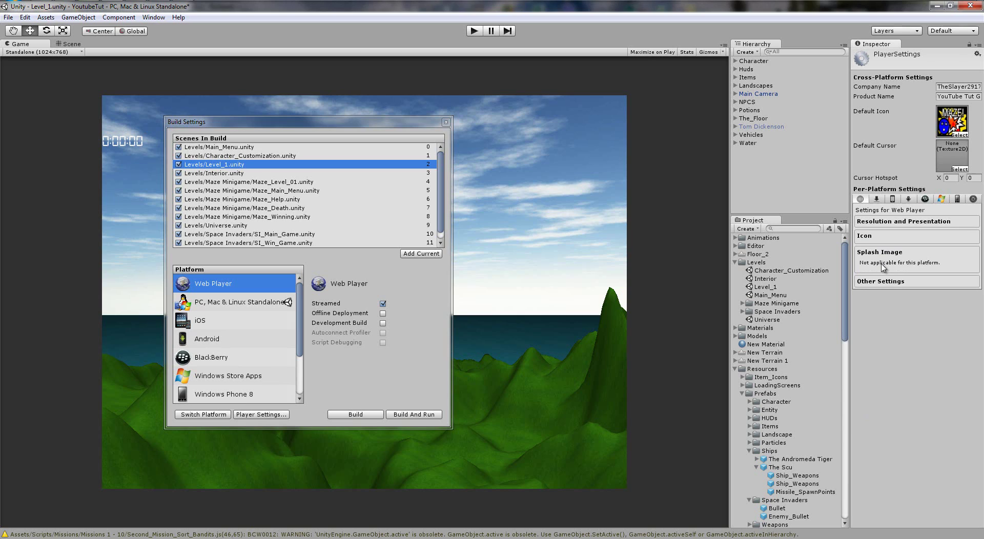
left_click(887, 280)
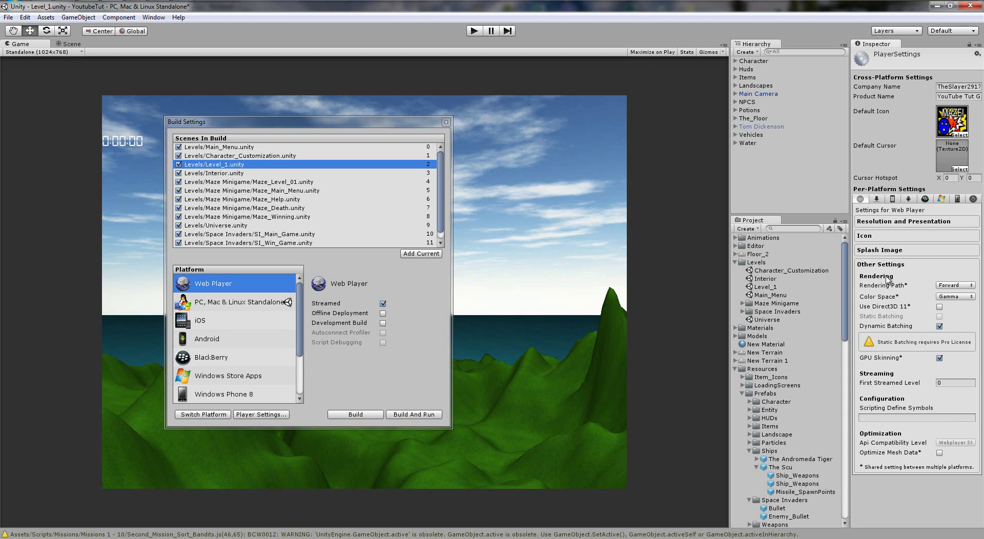
left_click(901, 226)
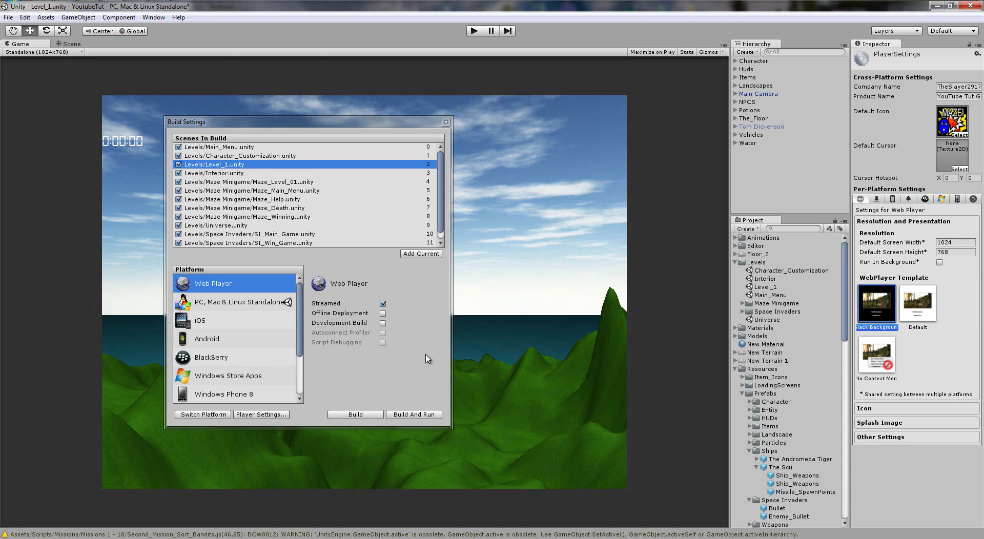
Step: Build the Web Player version into the HTML folder inside YouTube Game
left_click(388, 408)
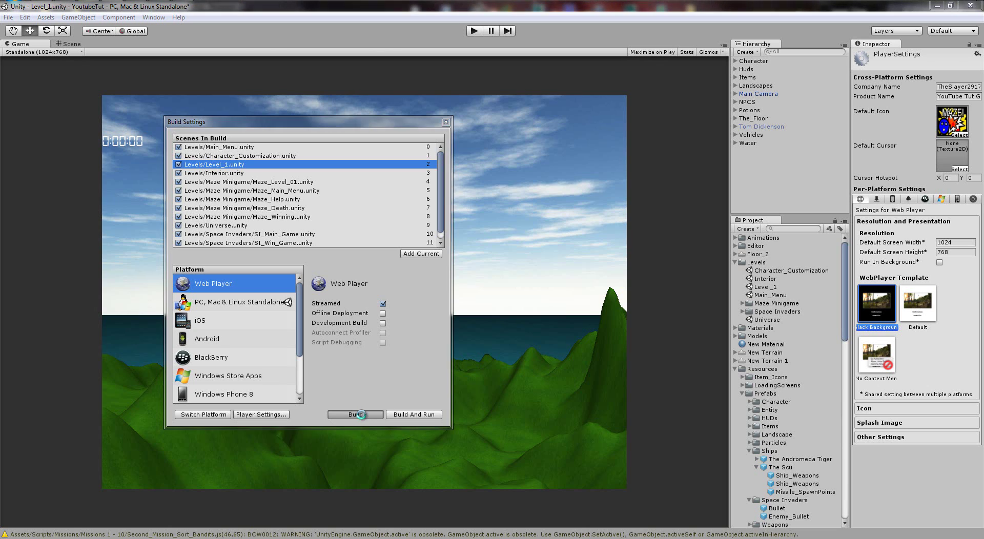
left_click(362, 414)
double_click(504, 251)
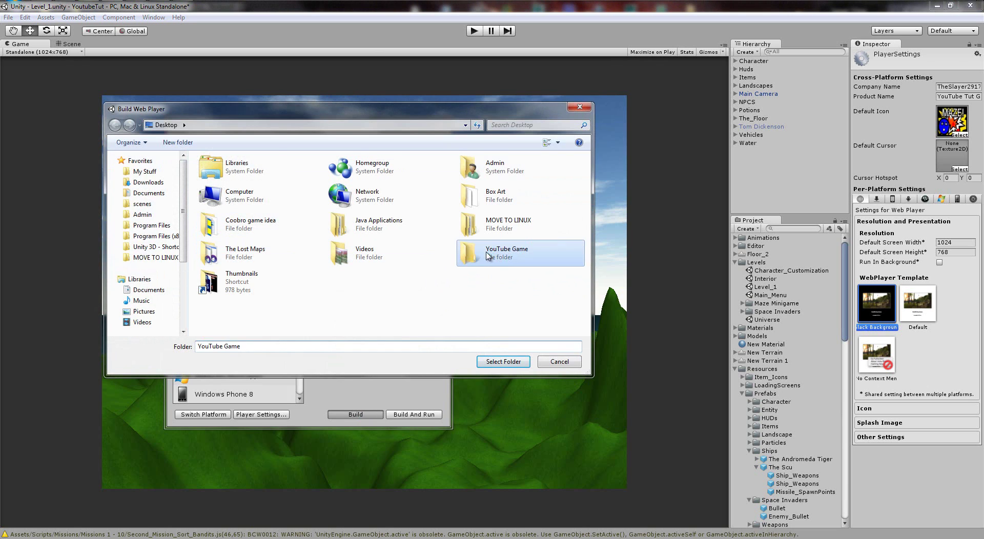
left_click(233, 173)
double_click(234, 172)
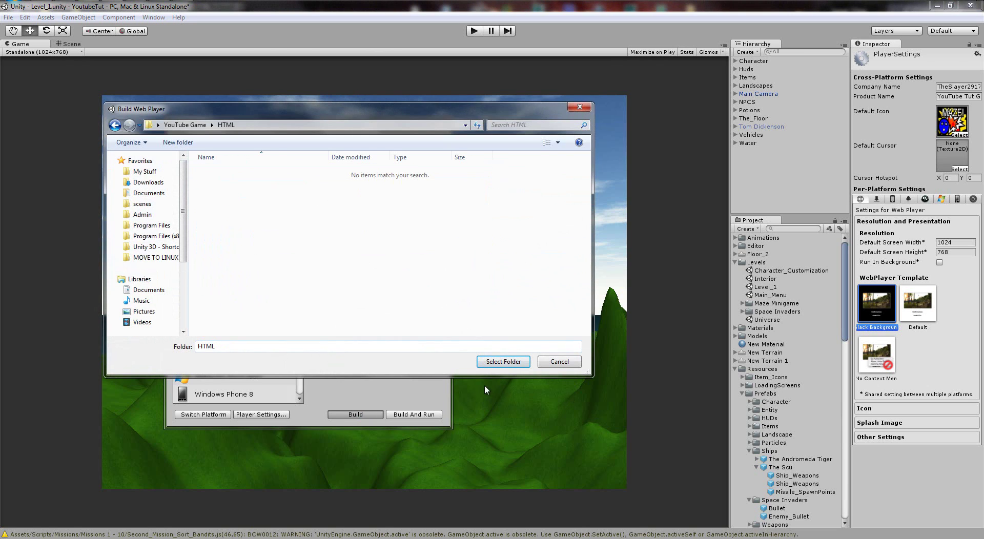
left_click(503, 361)
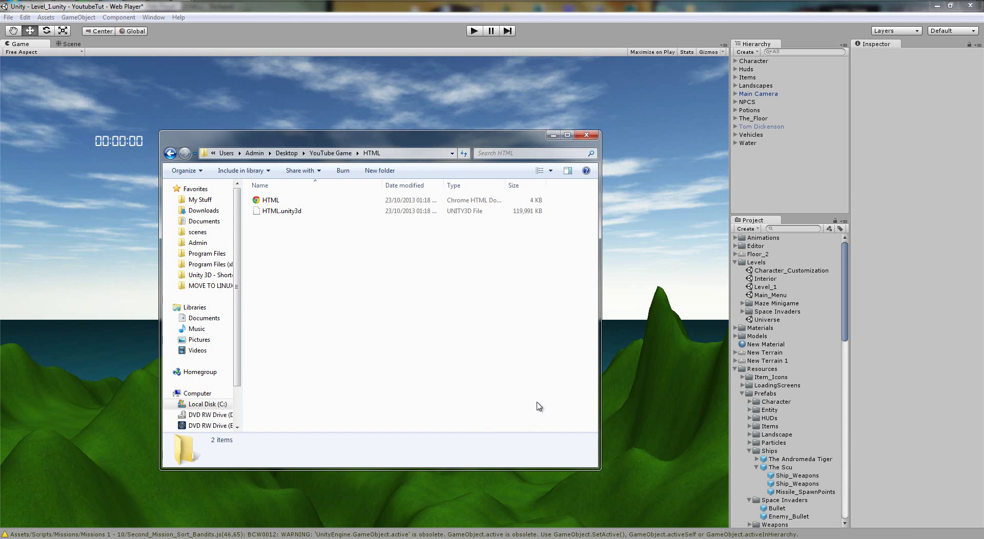
Step: Open the built HTML page in the browser and maximize its window
left_click_drag(323, 290, 375, 338)
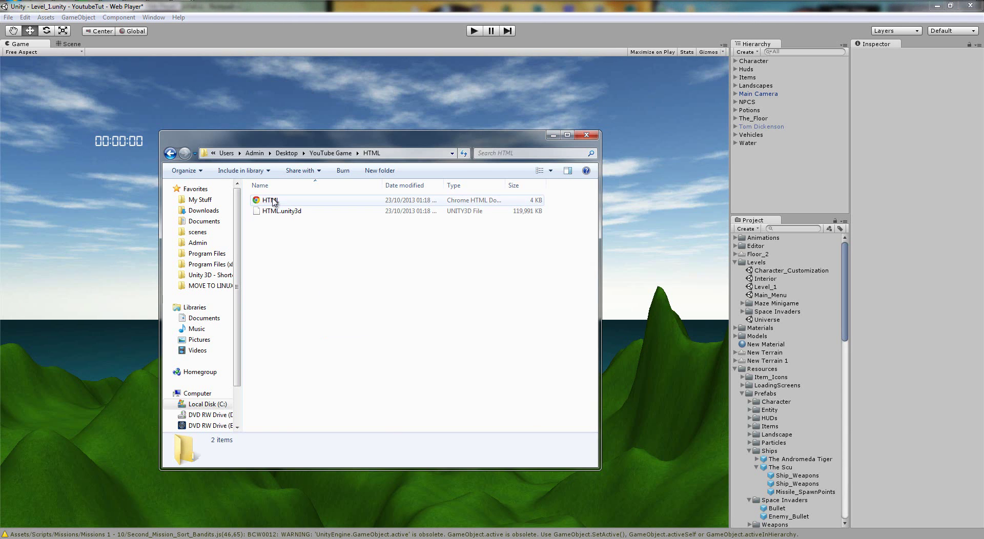
double_click(271, 200)
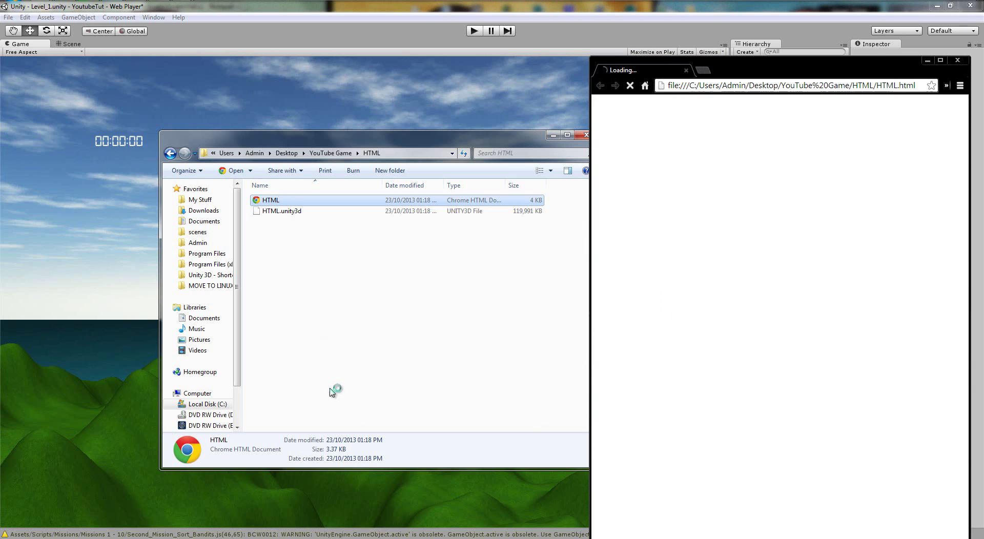
left_click_drag(774, 75, 569, 3)
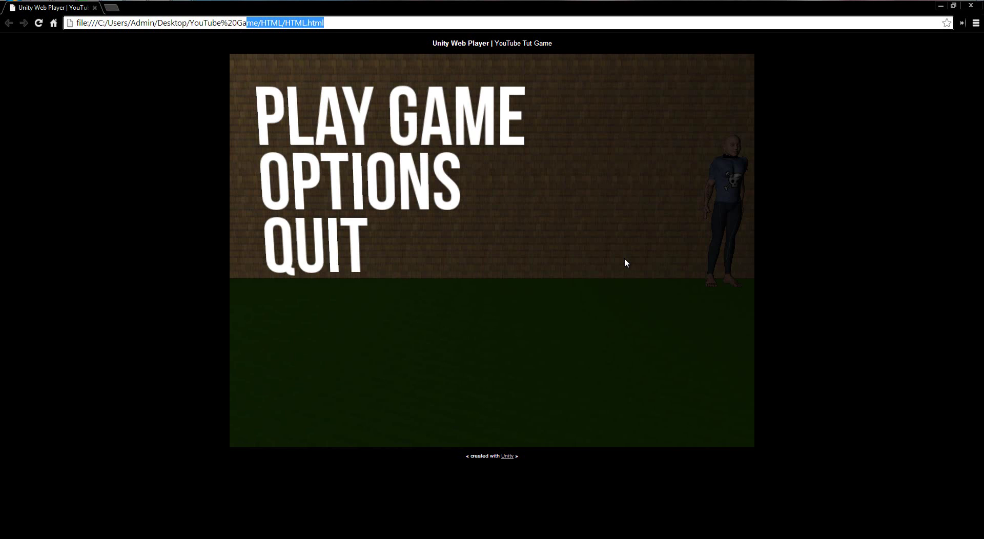
Step: Start a game in the web build, keep the default character style, increase the character's health, and finish the character setup
left_click(379, 125)
left_click(716, 259)
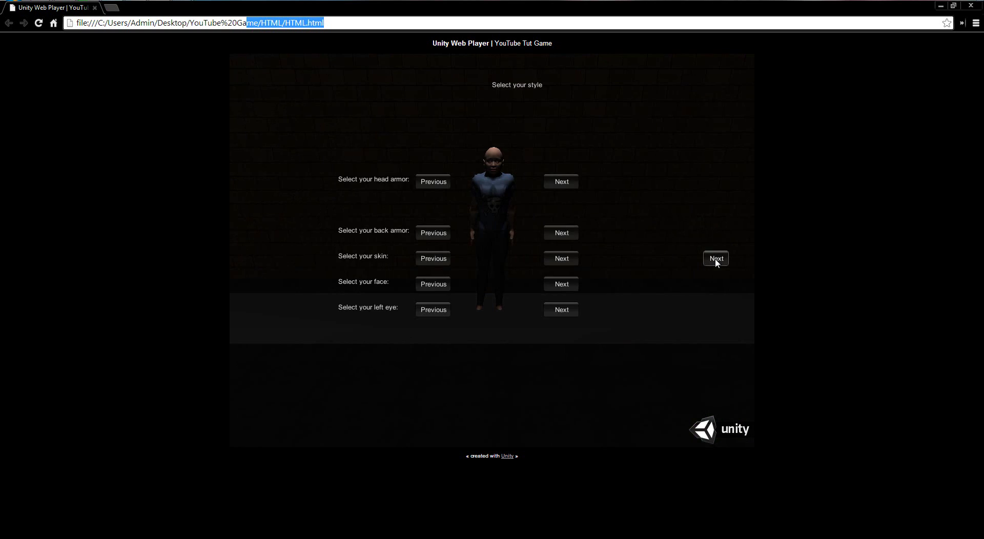
left_click(716, 258)
left_click(568, 207)
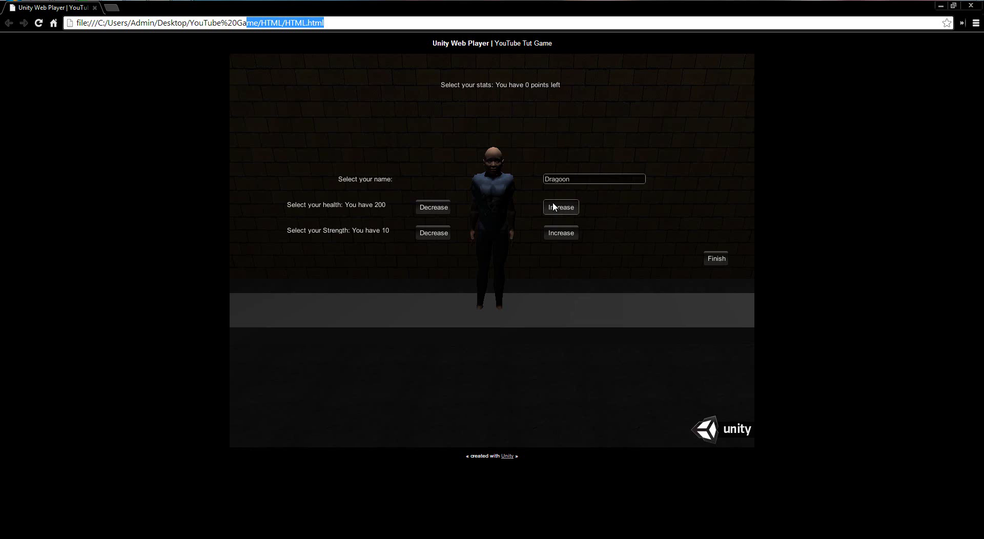
left_click(708, 258)
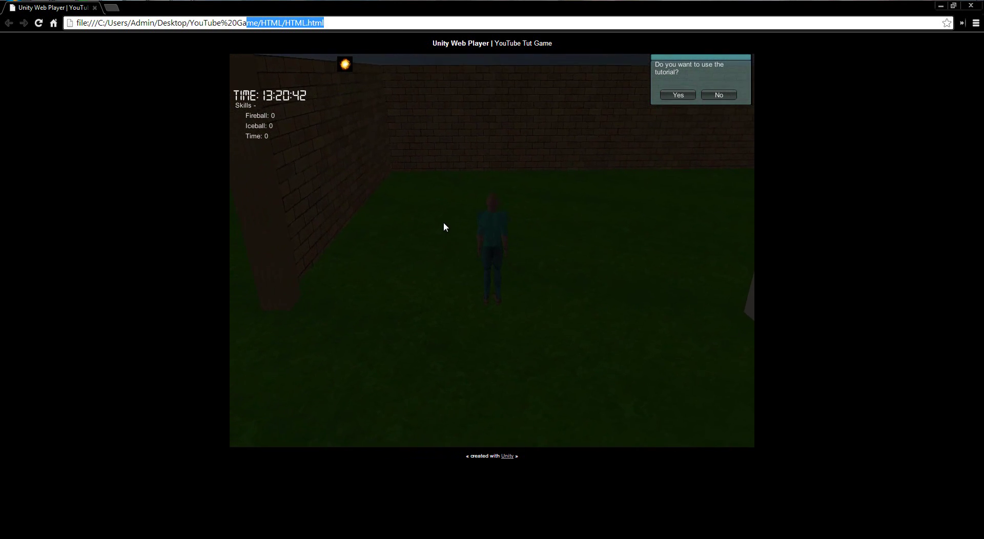
Step: Decline the in-game tutorial and move the character around the level to test the controls
key("d")
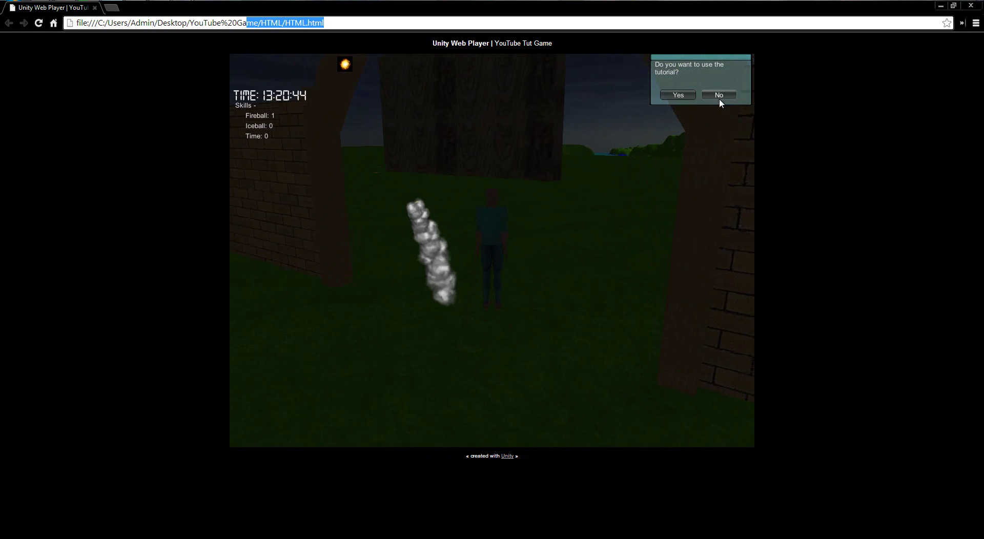
left_click(719, 96)
key("d")
key("d")
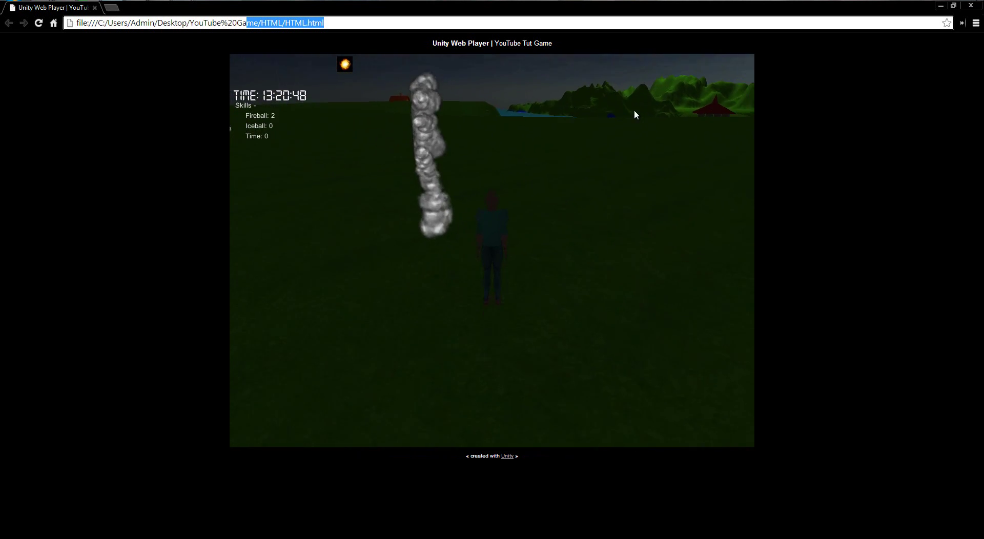
key("a")
key("a")
key("a")
Step: Open the character's inventory to test it, and close it while turning the character
key("i")
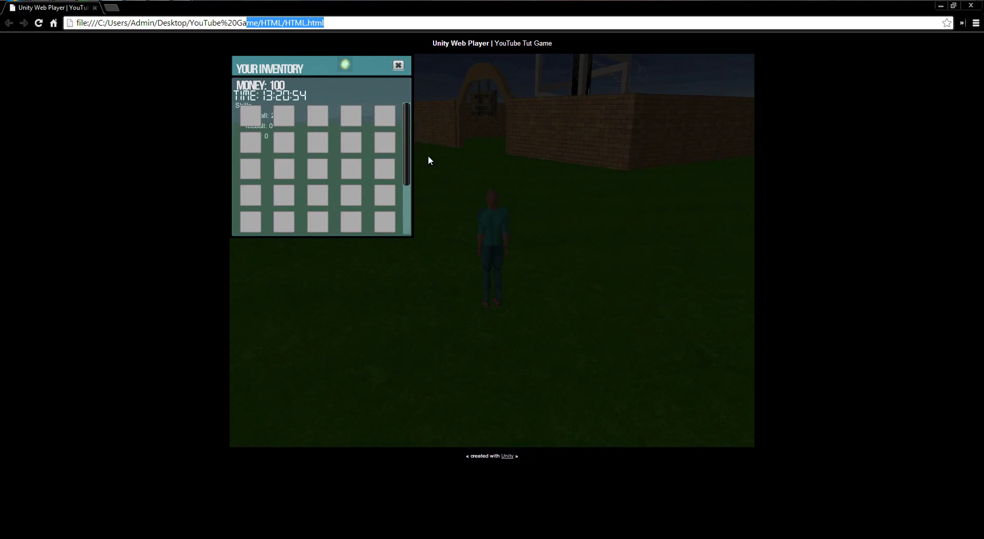
key("a")
key("i")
key("d")
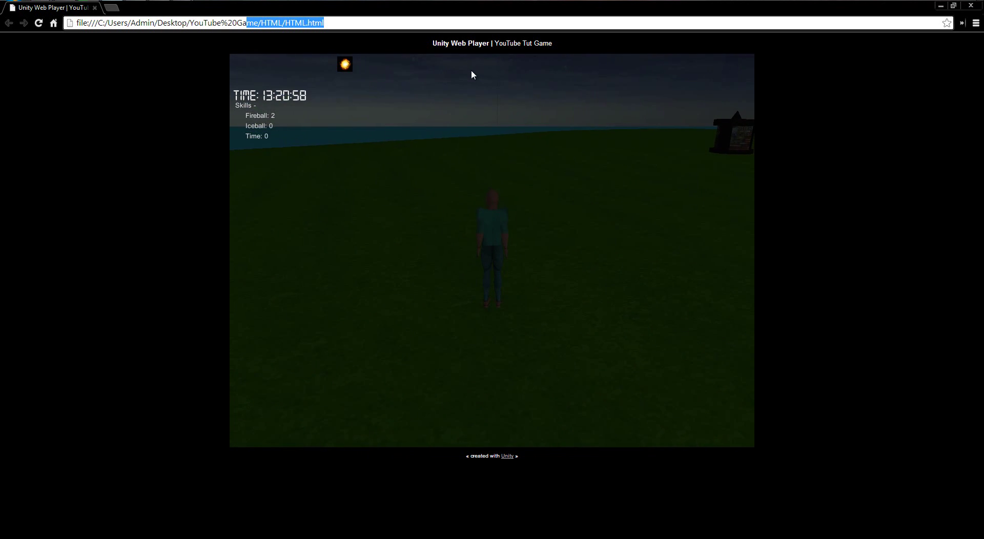
Step: Open the circular ability menu, activate its first ability, and close the browser running the web build
key("k")
key("k")
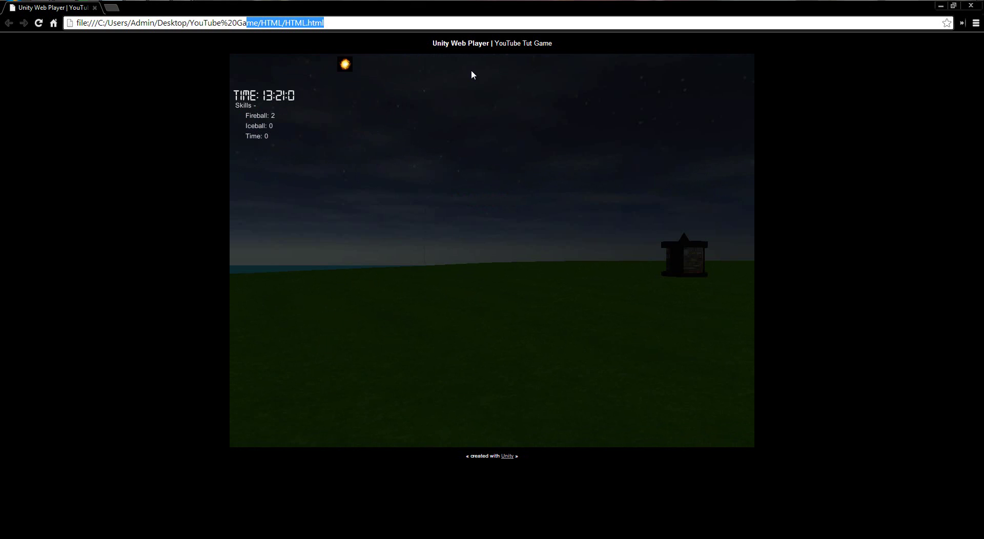
key("k")
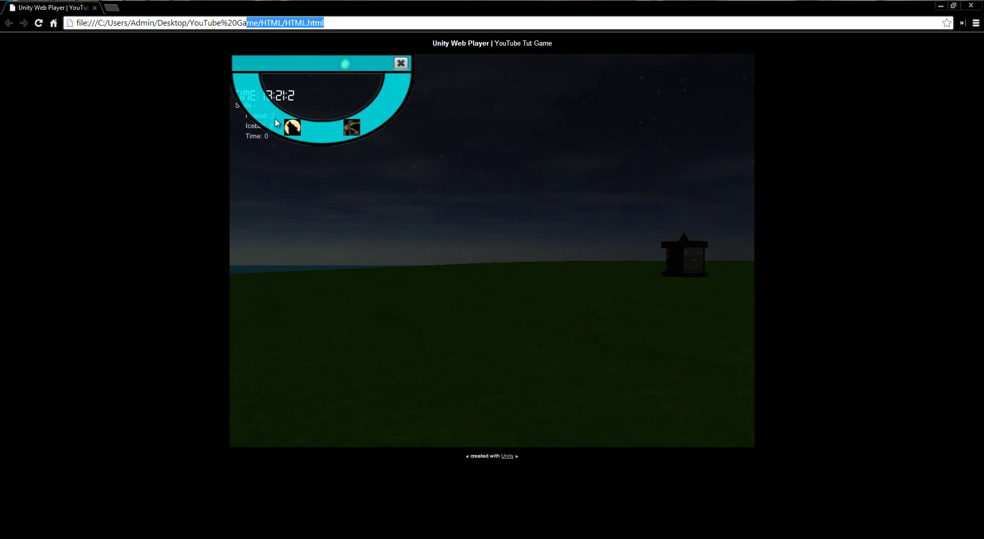
left_click(296, 126)
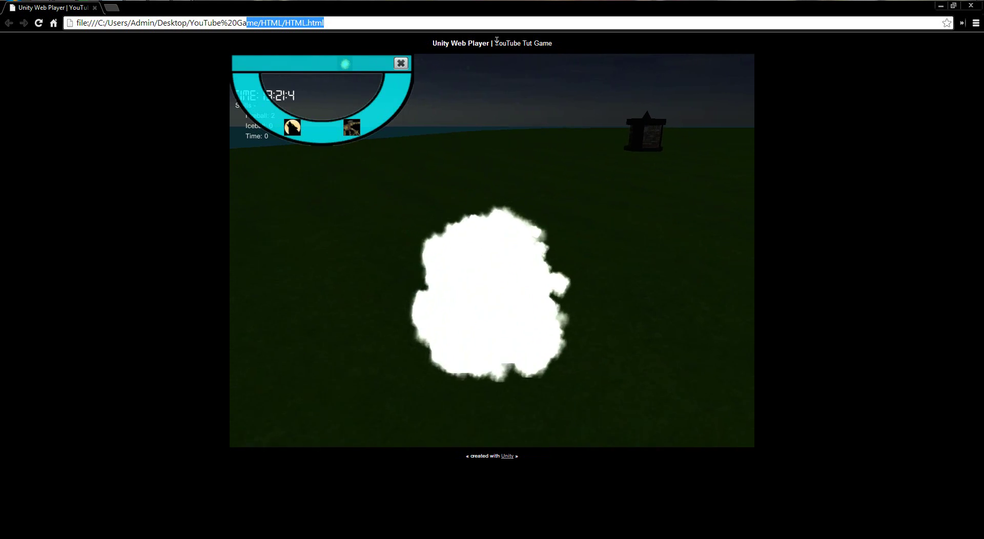
key("alt+F4")
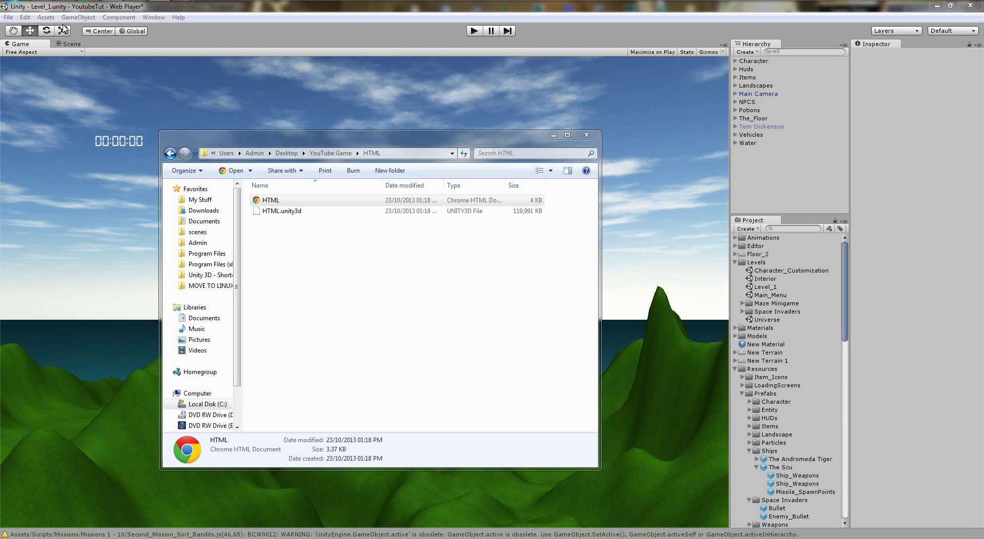
Step: Switch to the browser, open Dropbox from the search results, close the duplicate tab, and go to the Games folder inside Public
left_click(325, 276)
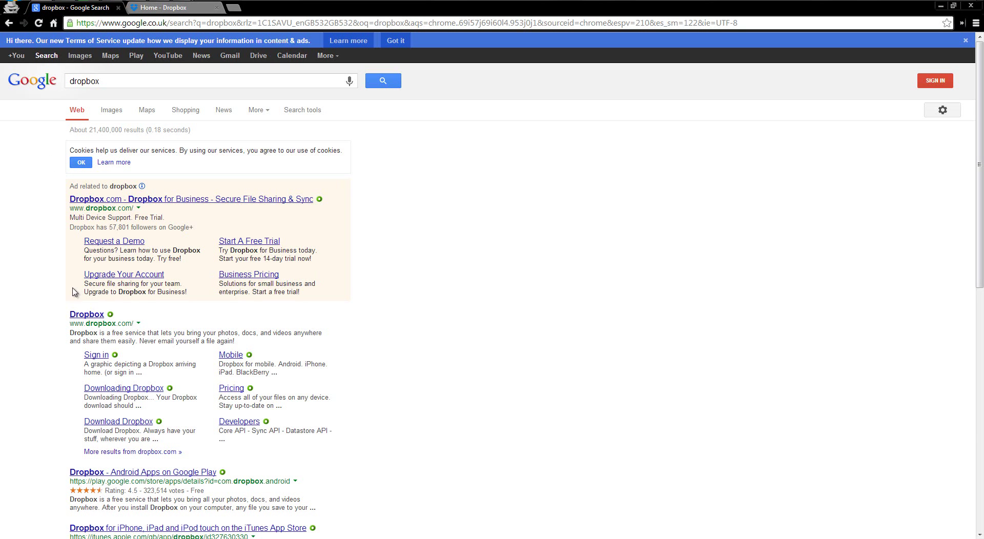
left_click(88, 317)
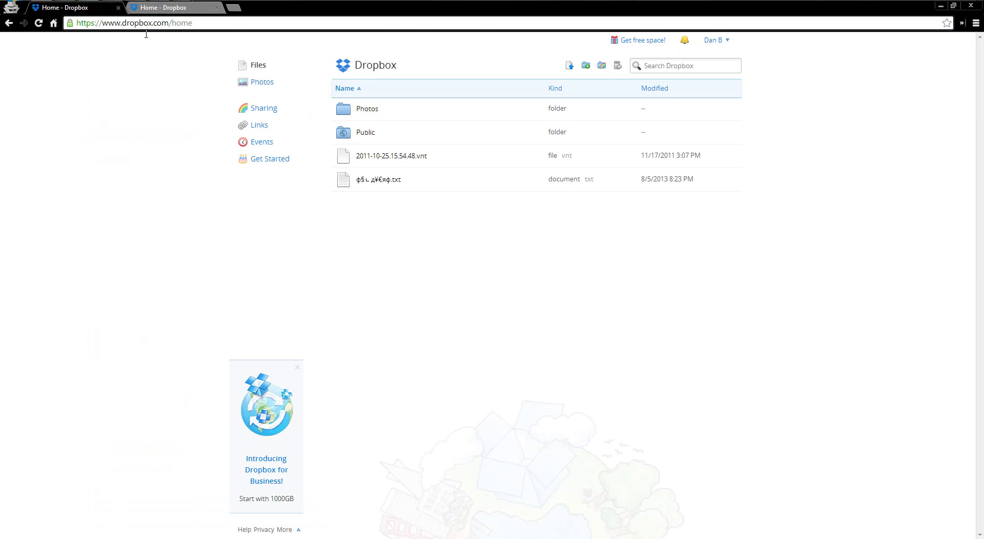
left_click(116, 7)
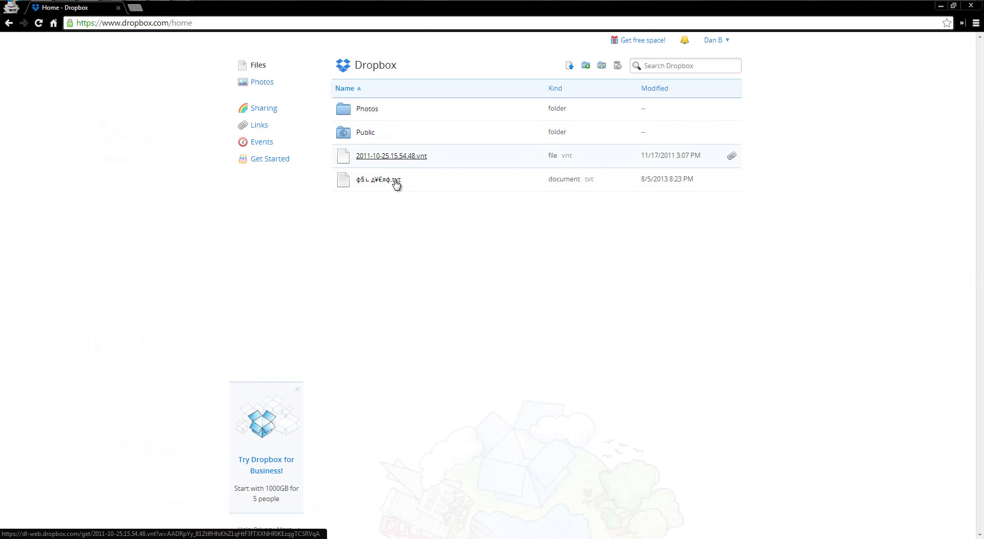
left_click(371, 135)
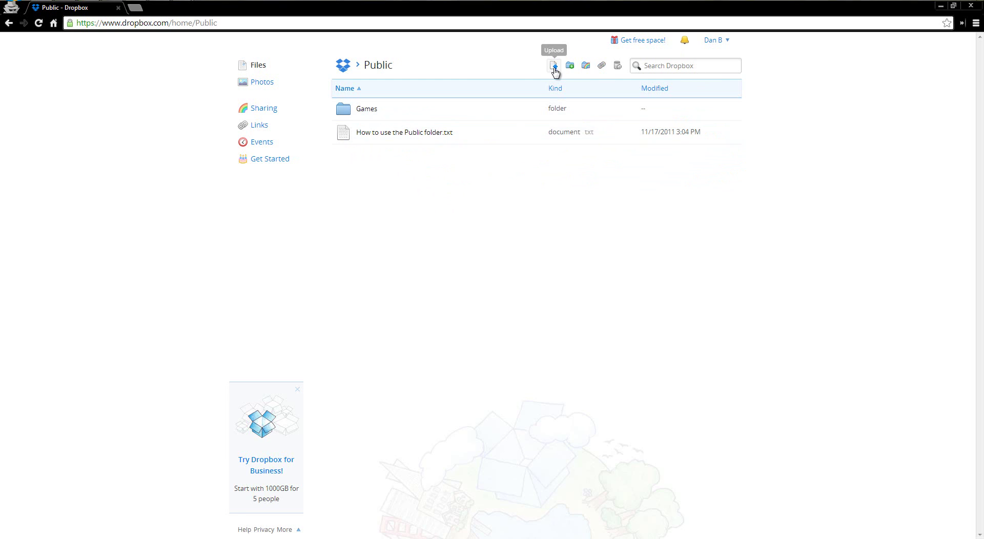
left_click(369, 115)
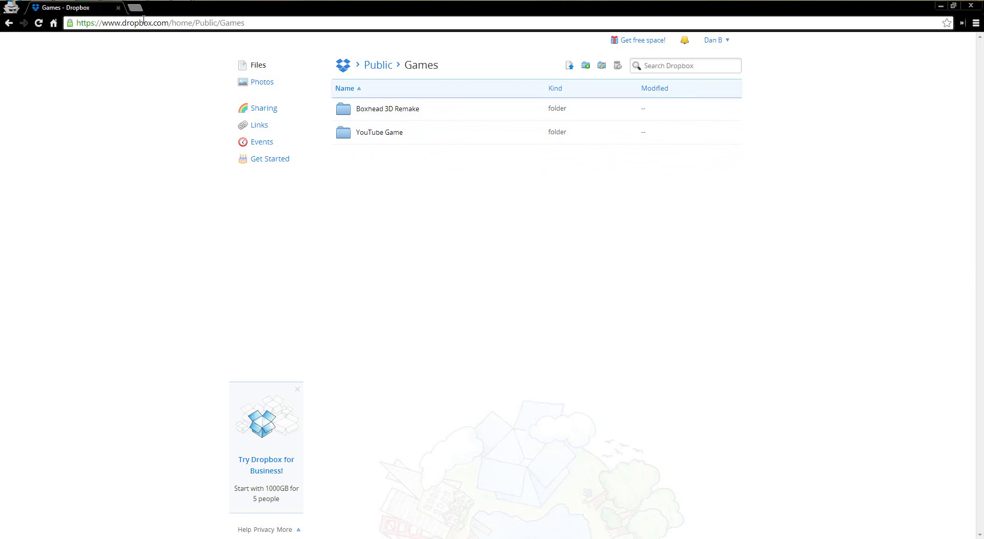
Step: Review the web build's HTML and unity3d files in the HTML folder, and return to the Games folder in Dropbox
left_click(215, 48)
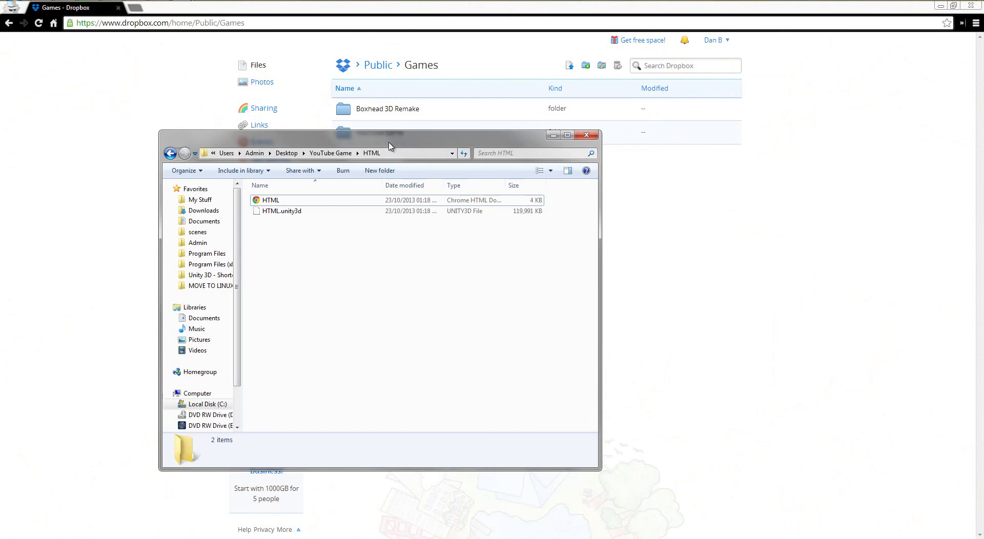
left_click(544, 297)
left_click(538, 282, "shift")
left_click_drag(538, 282, 385, 197)
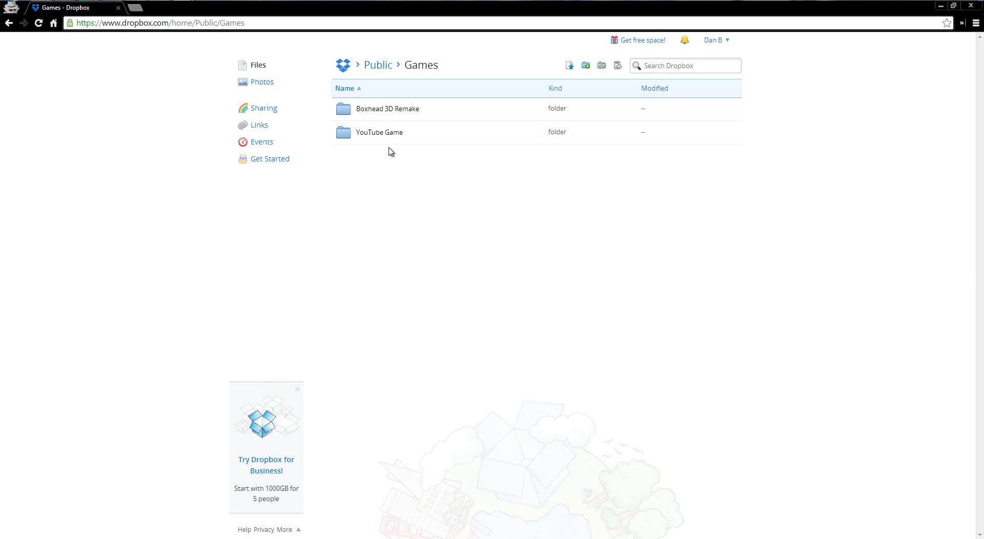
Step: Copy the public link of YouTube Game.html in the YouTube Game folder to the clipboard
left_click(386, 133)
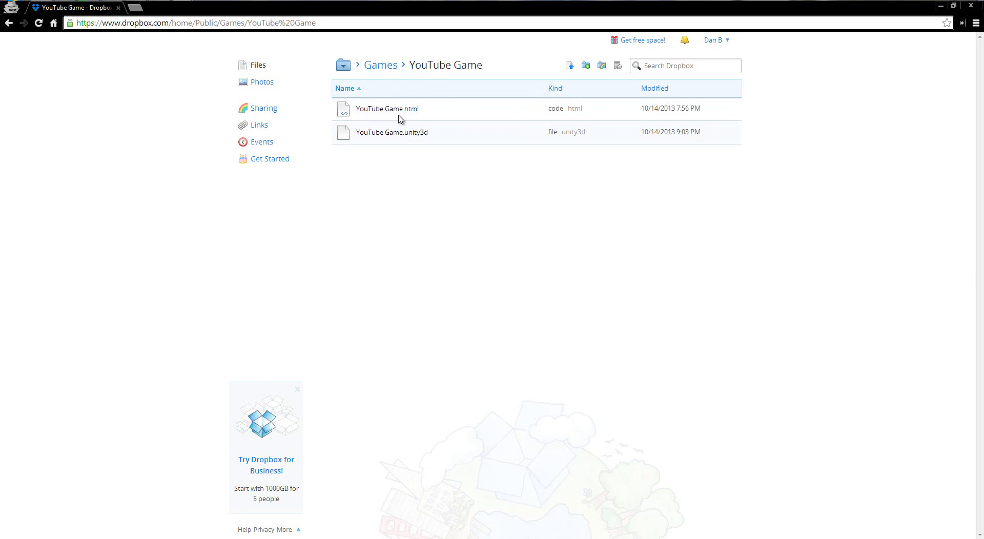
right_click(406, 108)
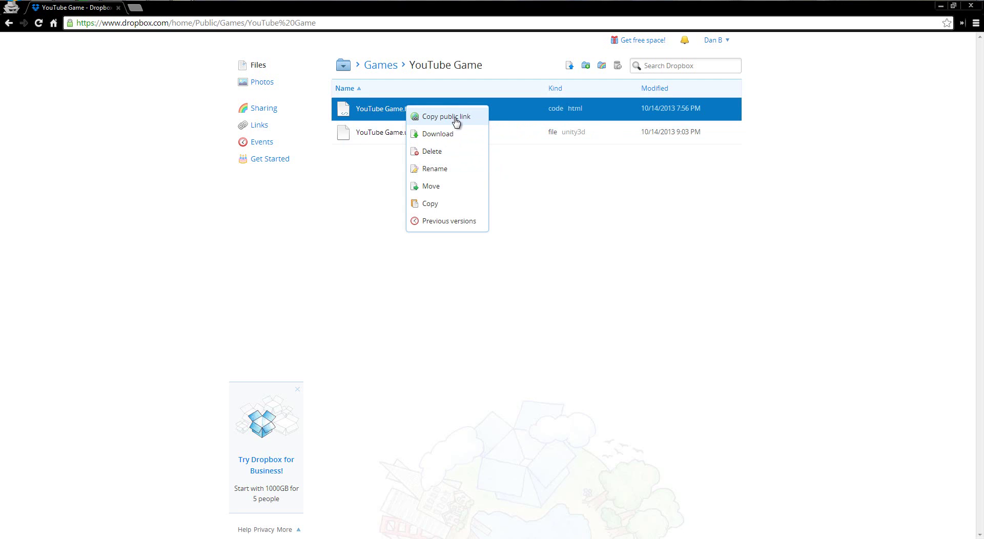
left_click(437, 119)
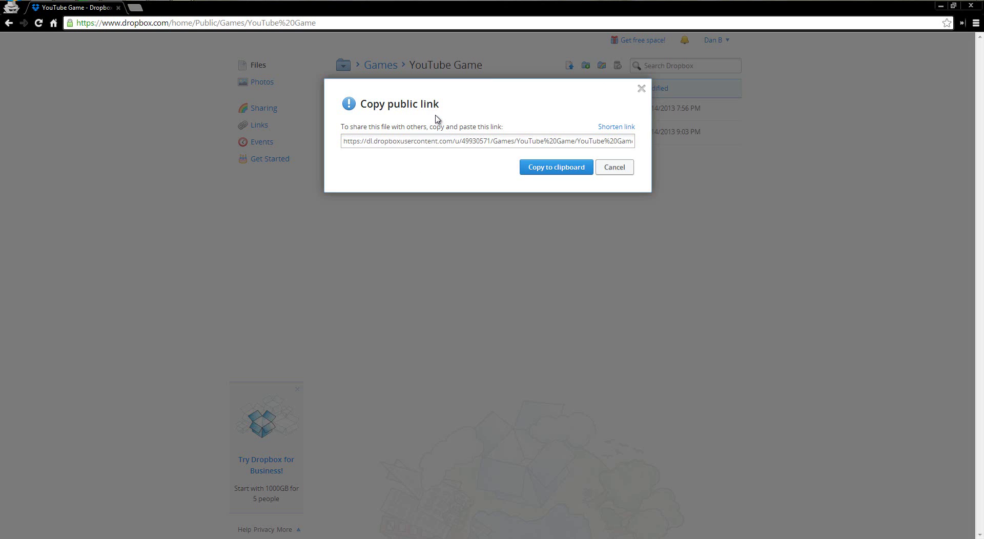
left_click(559, 171)
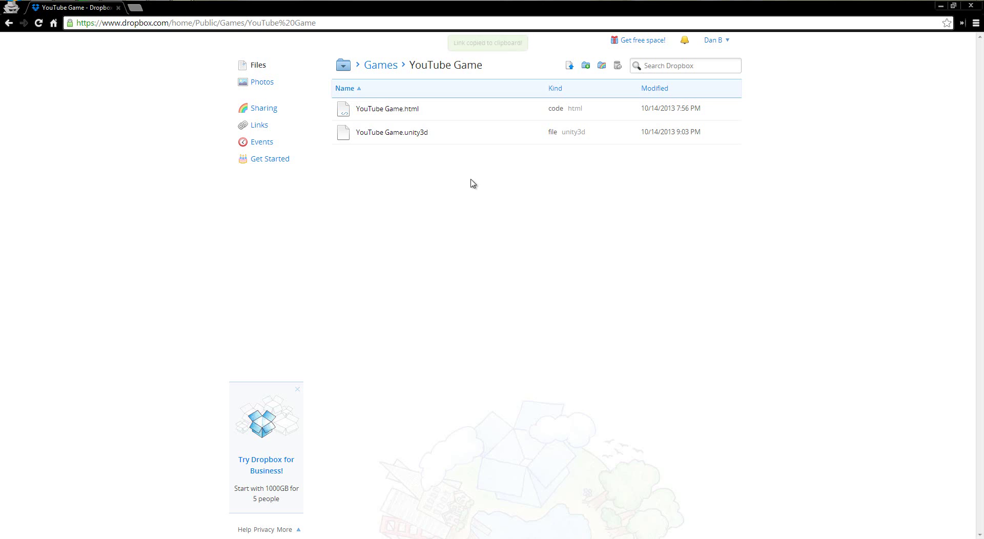
Step: Load the copied public link in a new browser tab to test the hosted game, and close that tab
key("ctrl+t")
key("ctrl+v")
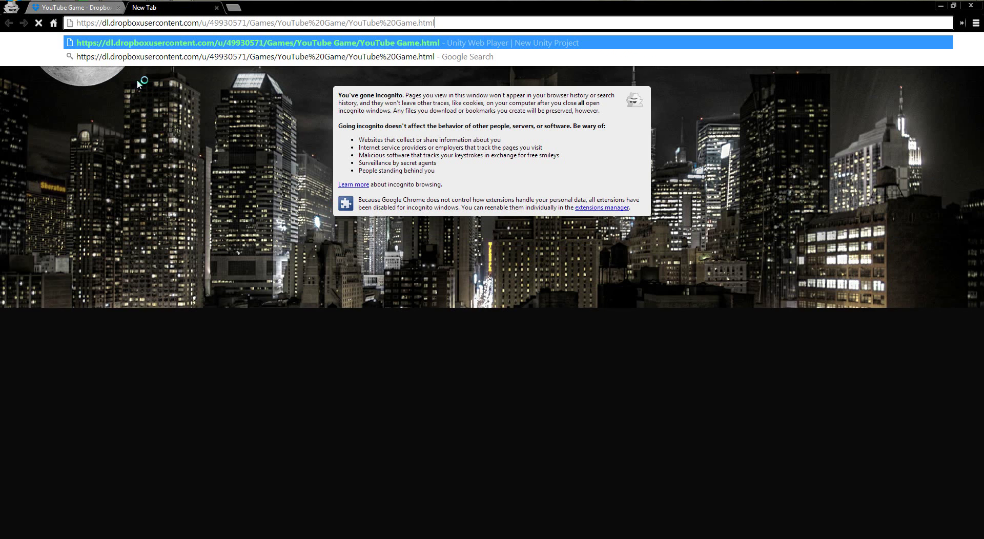
key("Return")
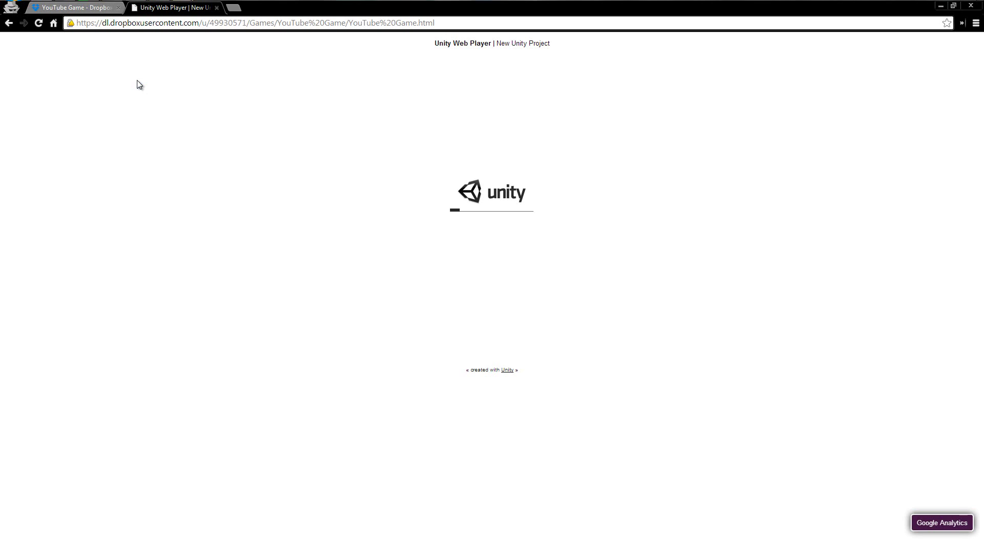
left_click_drag(130, 4, 133, 3)
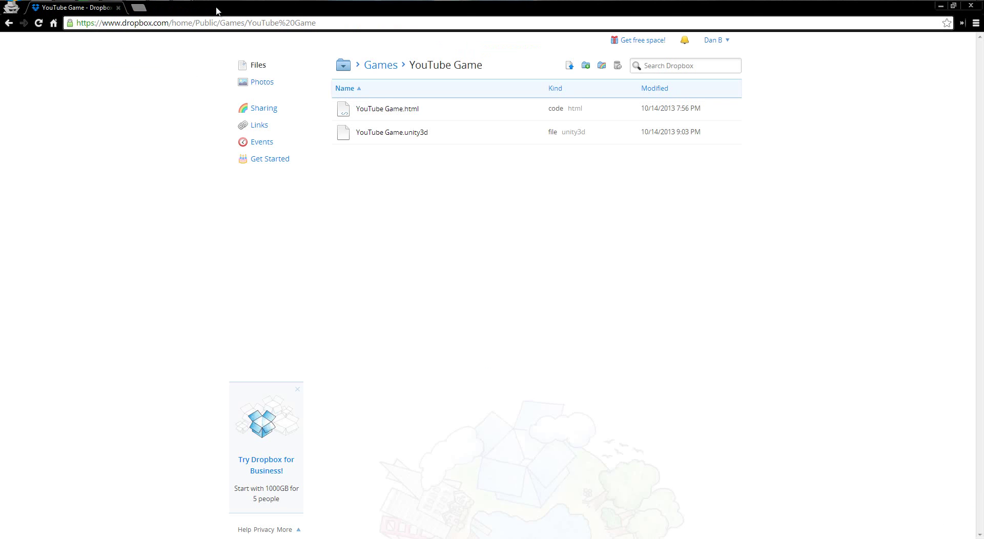
Step: Open the Boxhead 3D Remake folder inside Games, preview Boxhead.html, and close the preview
left_click(382, 65)
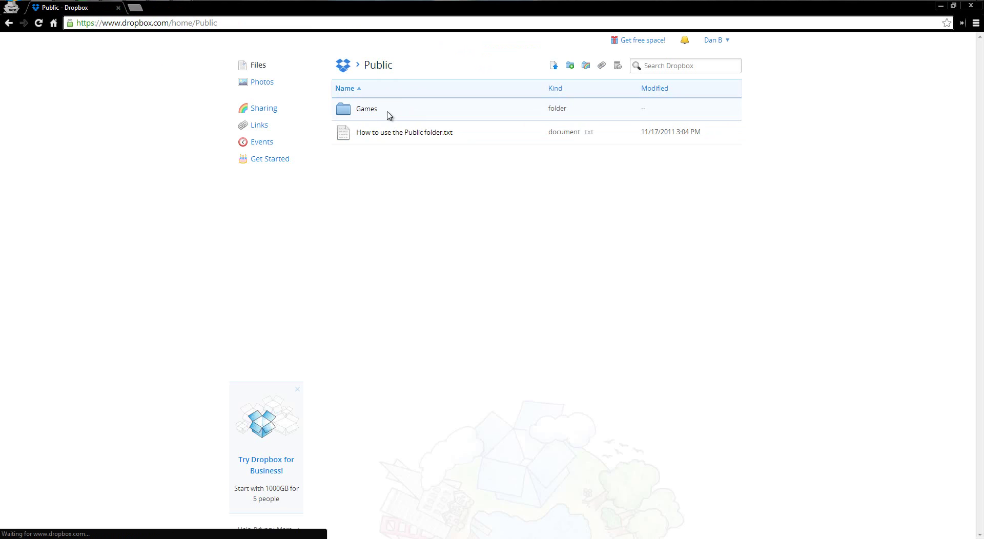
left_click(367, 109)
left_click(377, 111)
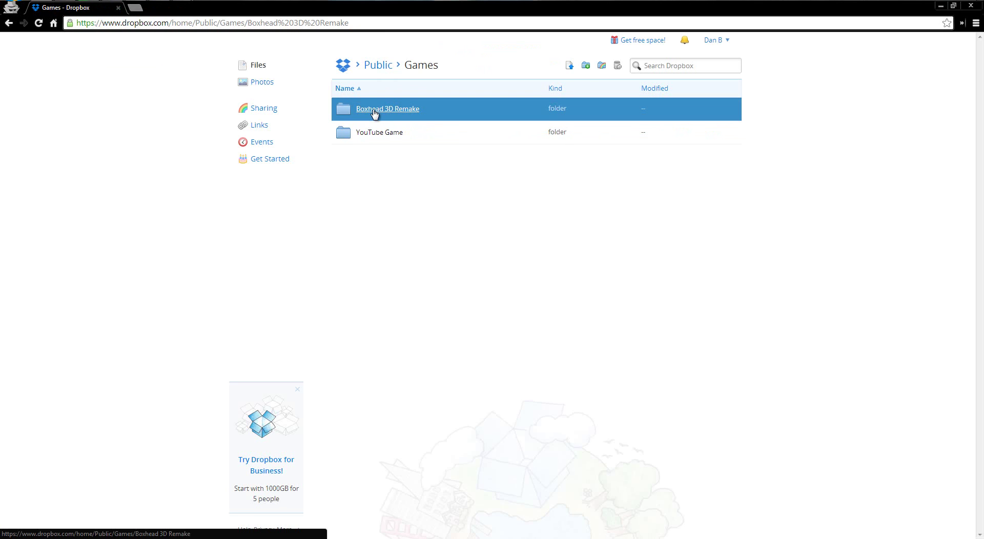
left_click(388, 109)
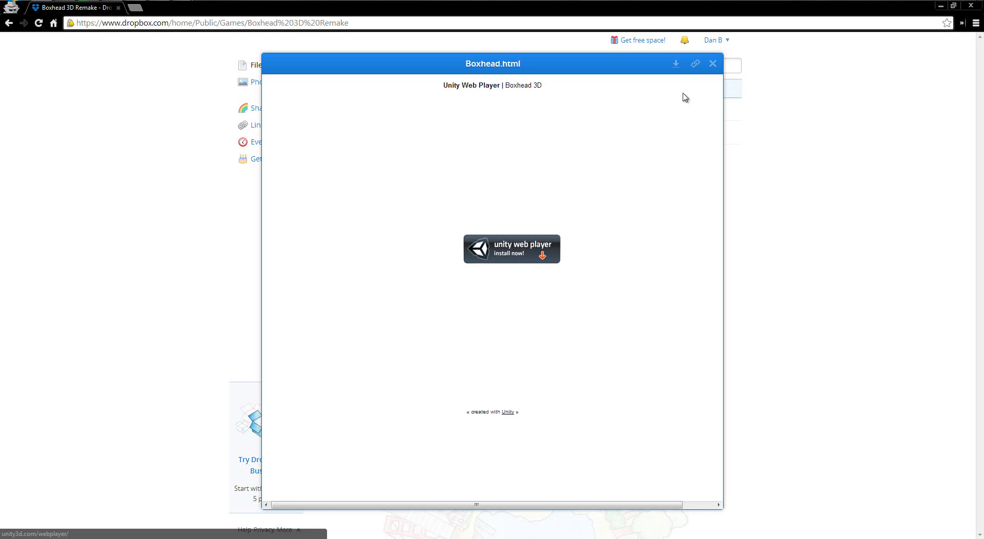
left_click(712, 64)
Step: Copy the public link of Boxhead.html and load it in a new browser tab
right_click(364, 110)
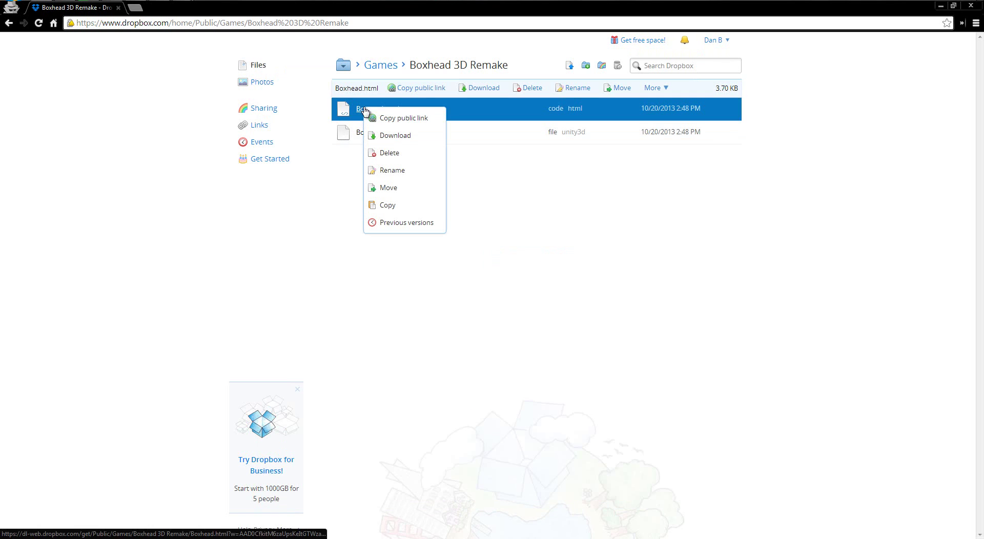
left_click(395, 118)
left_click(549, 168)
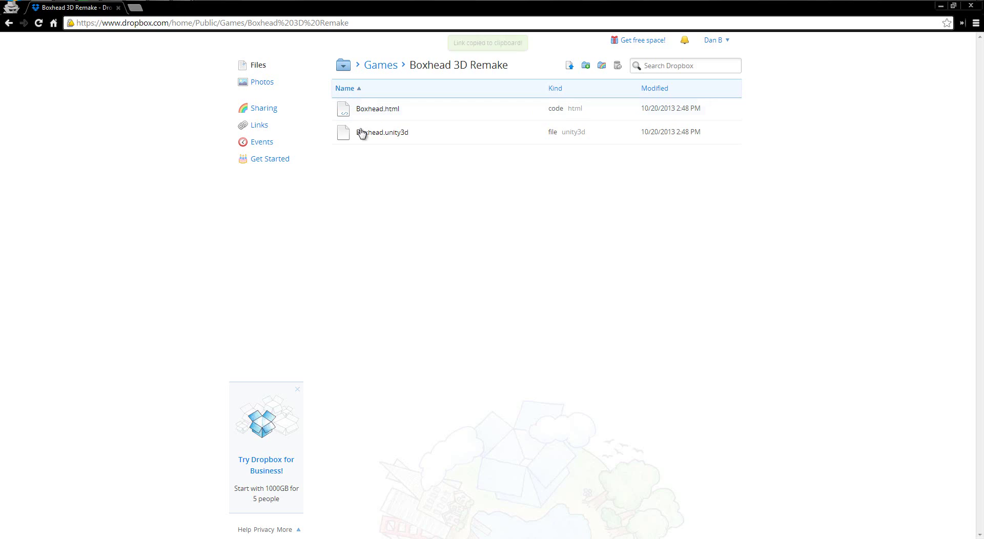
key("ctrl+t")
key("ctrl+v")
key("Return")
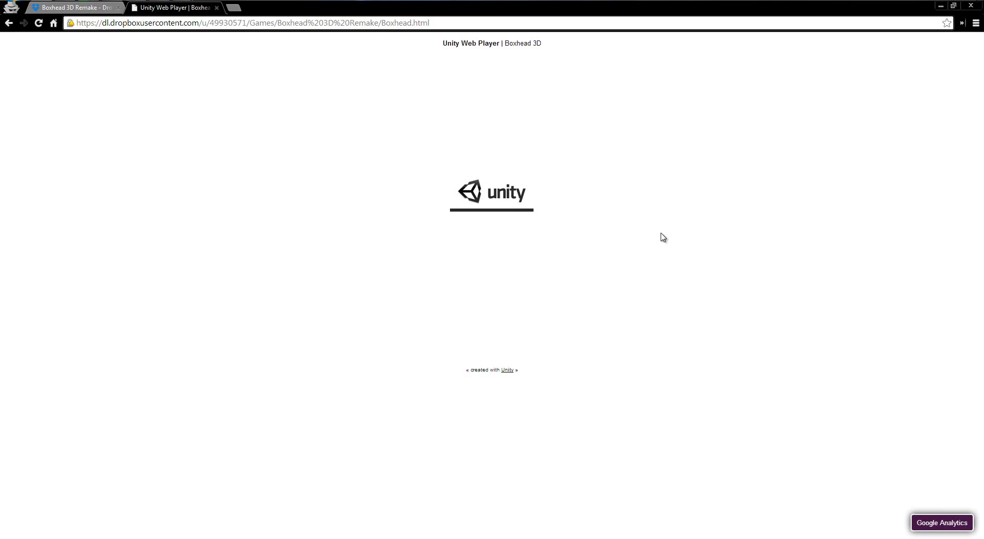
Step: Test the hosted Boxhead 3D game by starting a level and moving the character around the arena
left_click(459, 178)
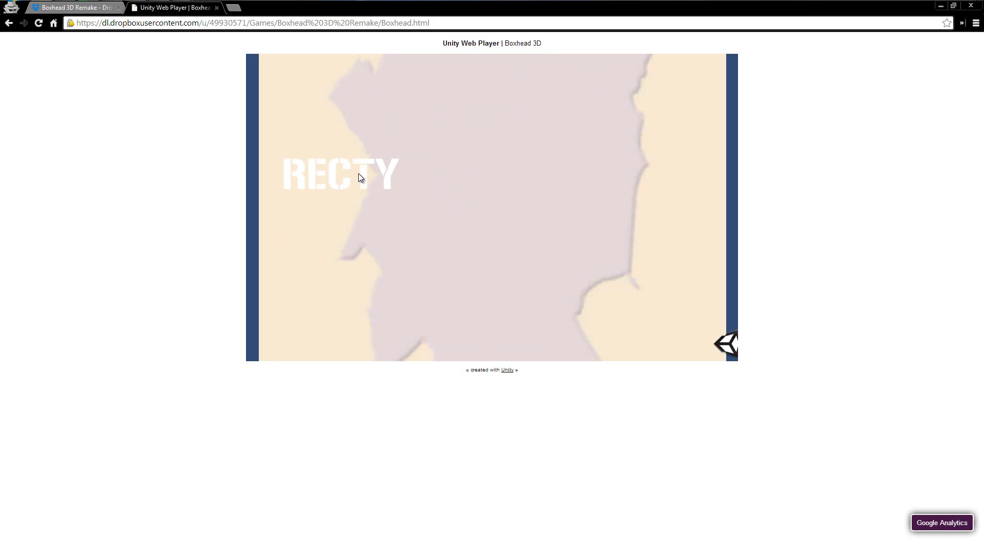
key("Right")
key("Up")
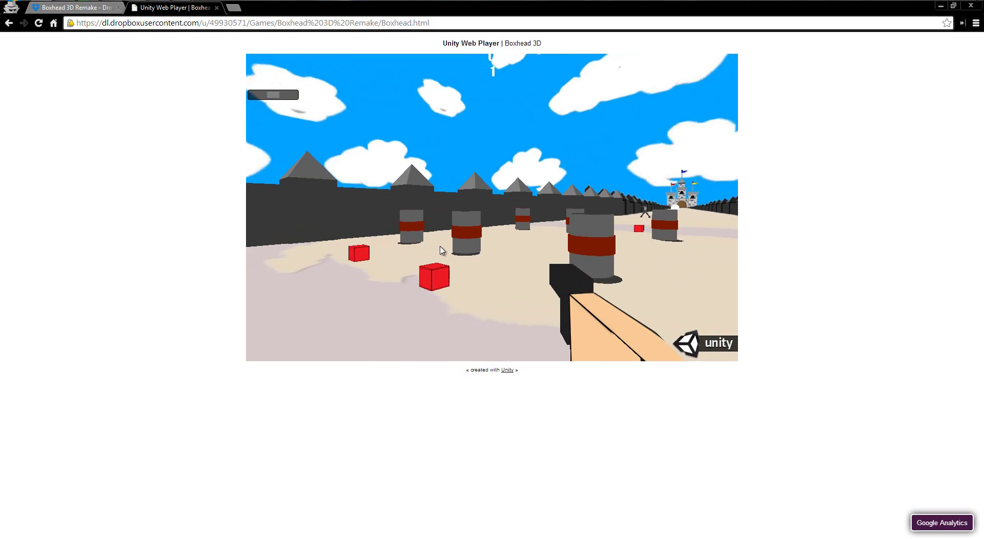
key("Right")
key("Up")
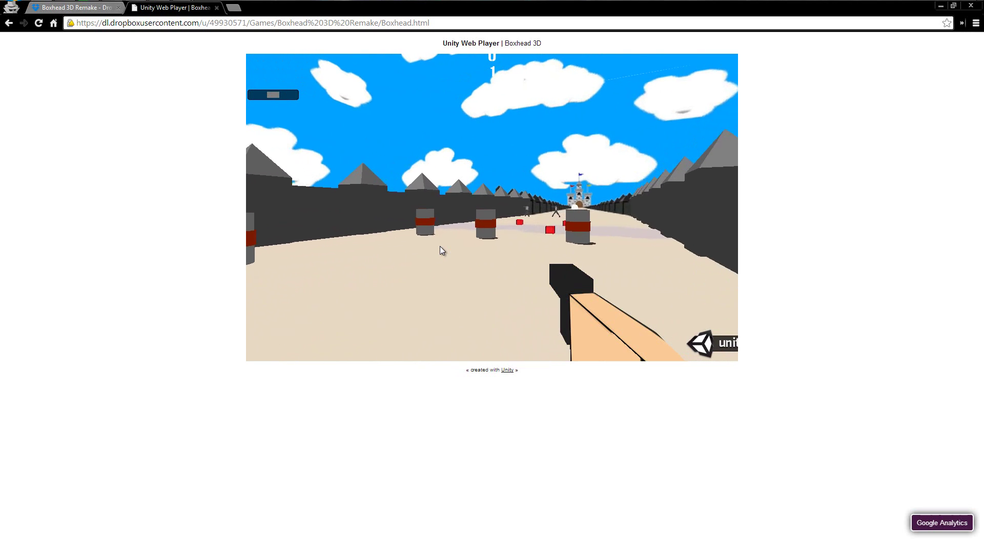
key("Up")
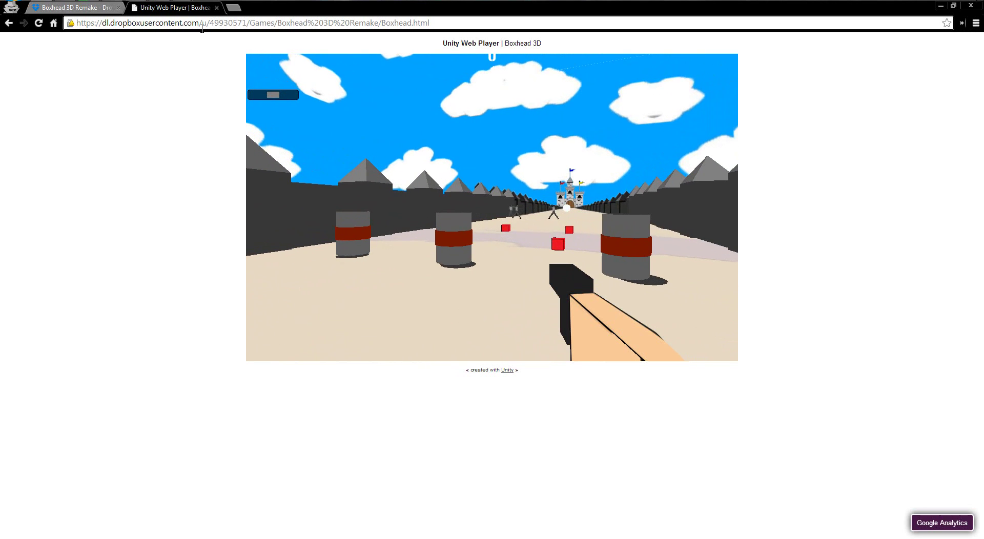
Step: Select the hosted game's address, close its tab, and open the YouTube Game folder inside Games in Dropbox
left_click(221, 23)
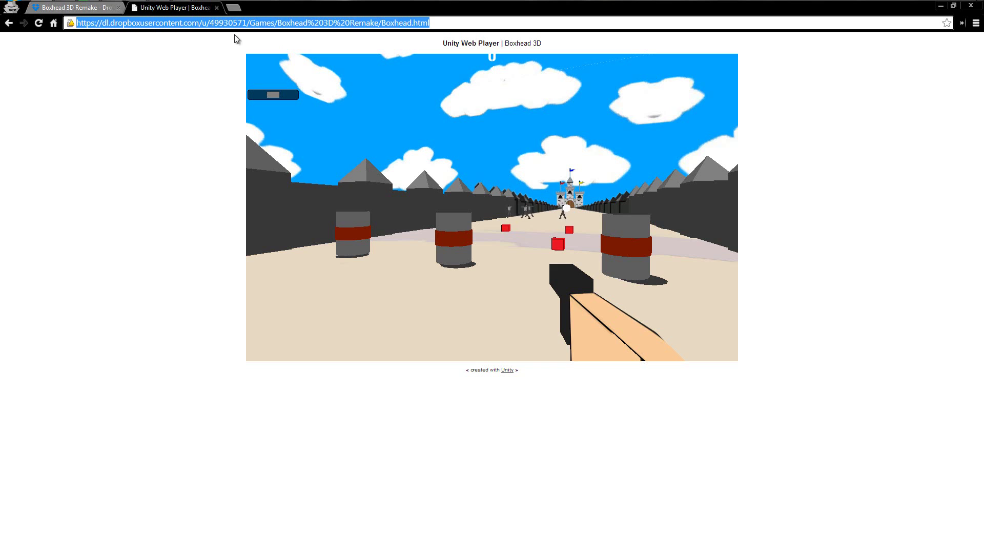
left_click(217, 7)
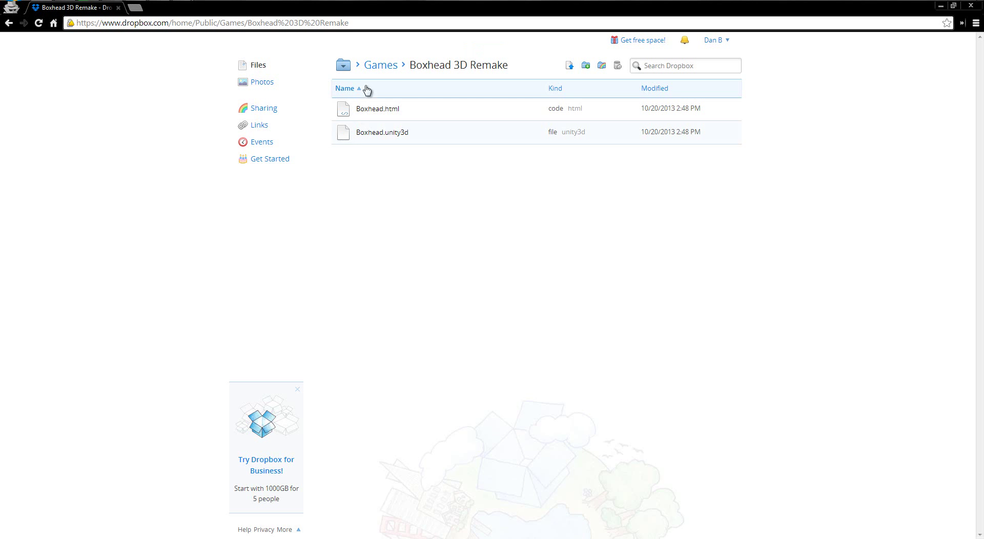
left_click(382, 65)
left_click(380, 131)
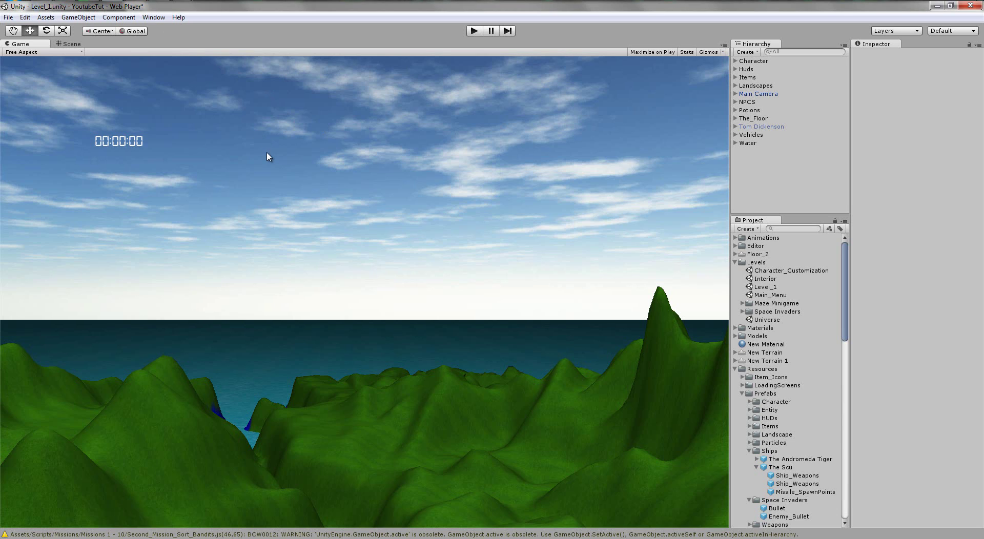
Step: Switch to Unity and configure the build settings for PC, Mac & Linux Standalone with target platform Windows and architecture x86_64
left_click(71, 44)
key("ctrl+2")
left_click(28, 53)
left_click(8, 16)
left_click(20, 125)
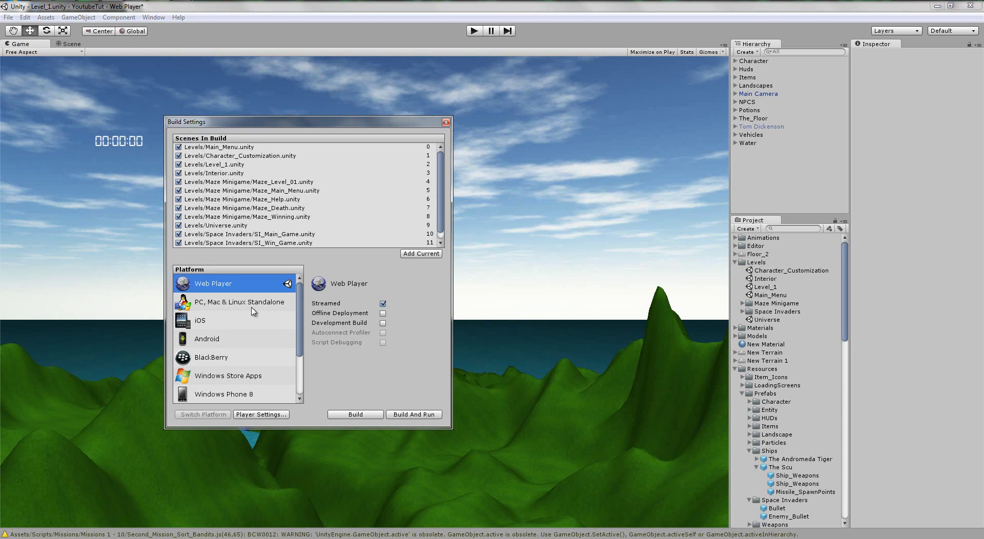
left_click(252, 309)
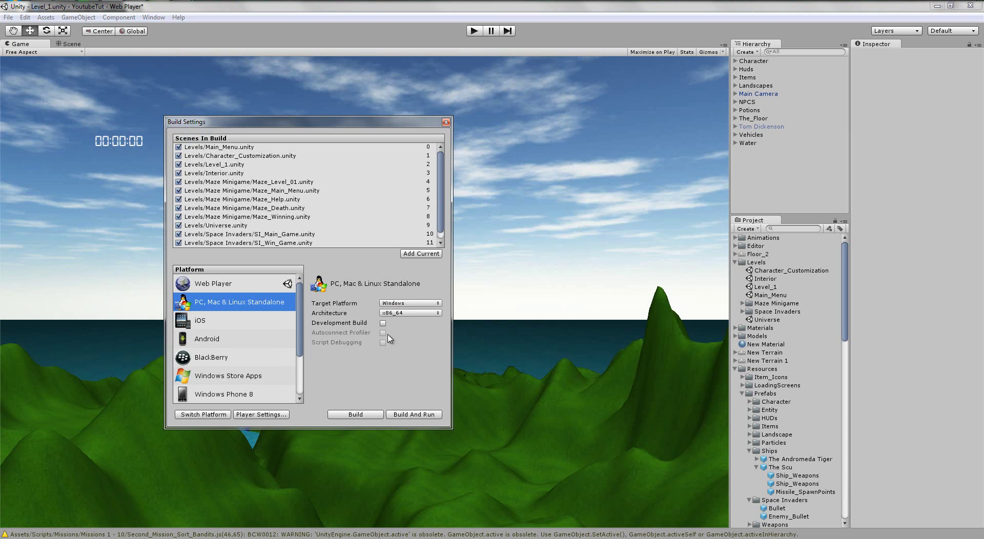
left_click(410, 305)
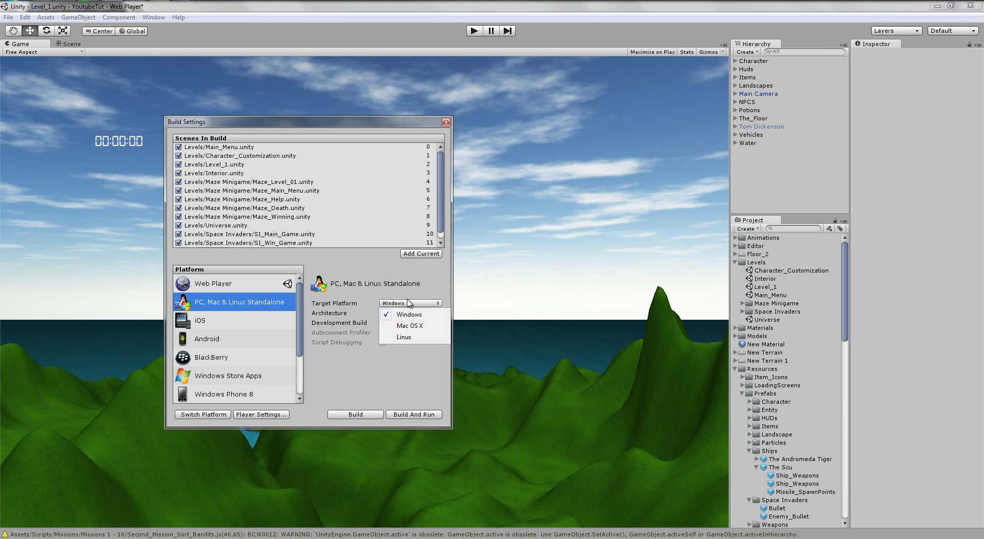
left_click(411, 315)
left_click(411, 314)
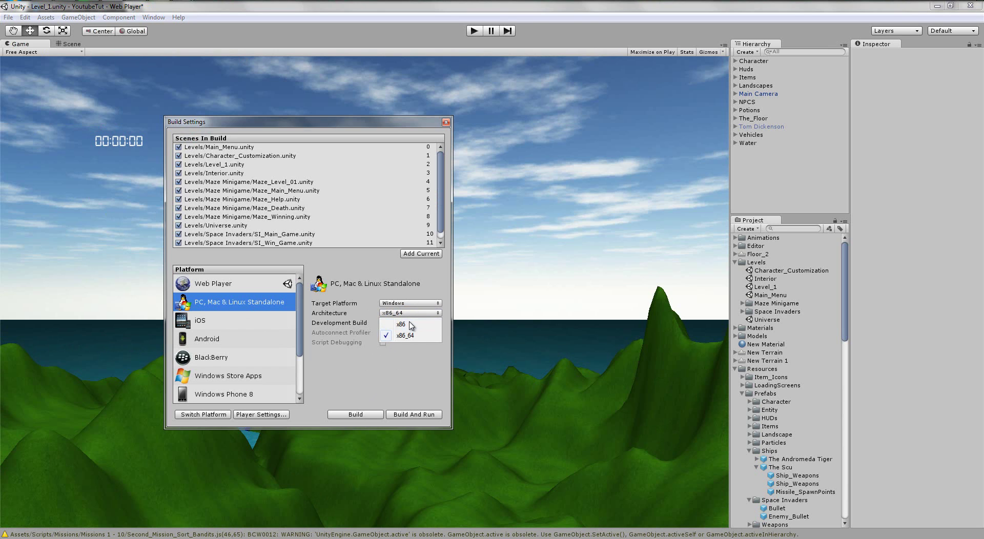
left_click(413, 334)
Step: Make PC, Mac & Linux Standalone the active build platform and close the build settings
left_click(355, 414)
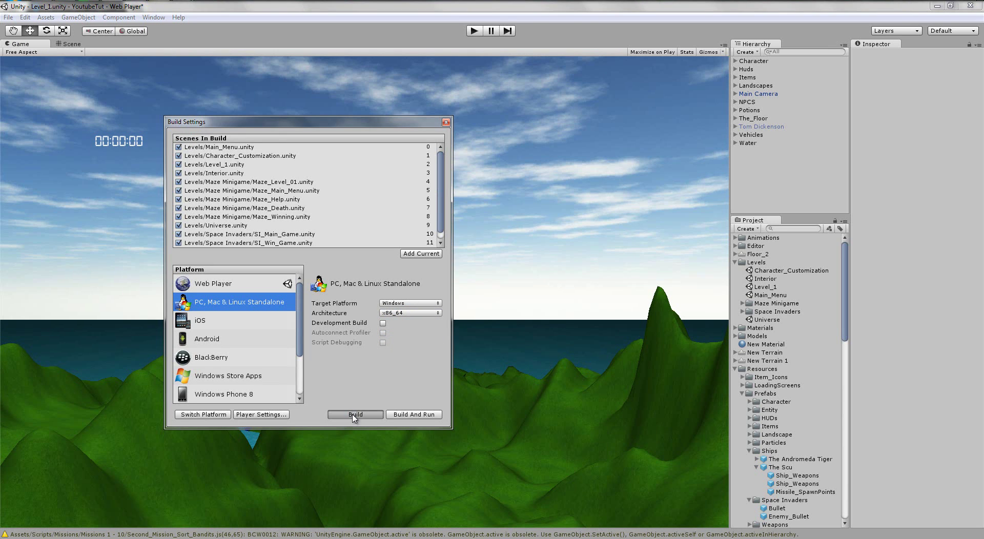
key("Escape")
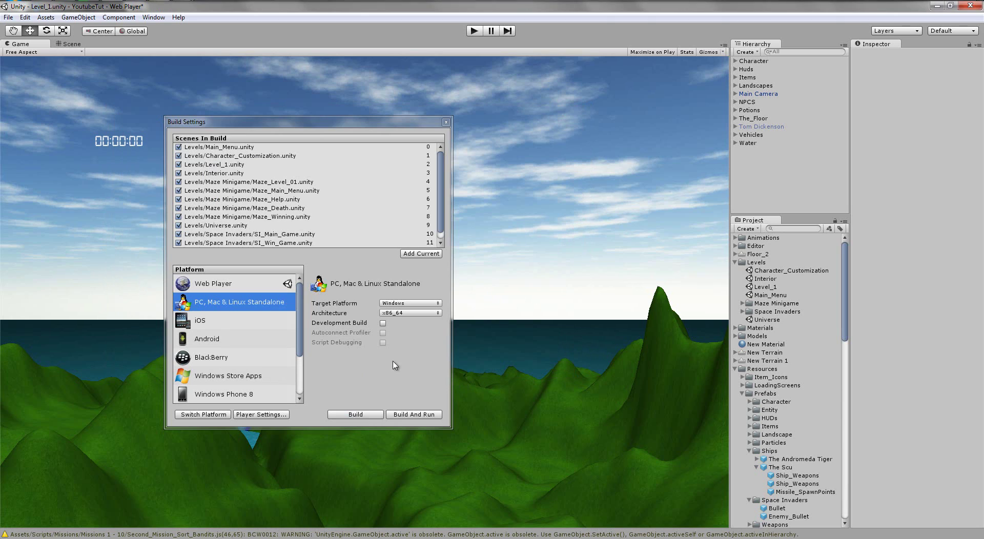
left_click(224, 414)
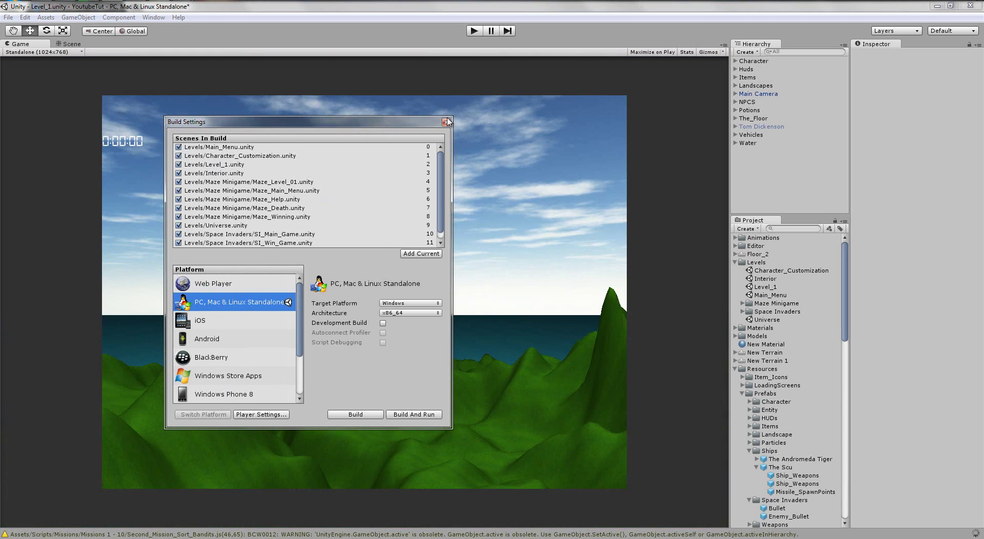
left_click(445, 122)
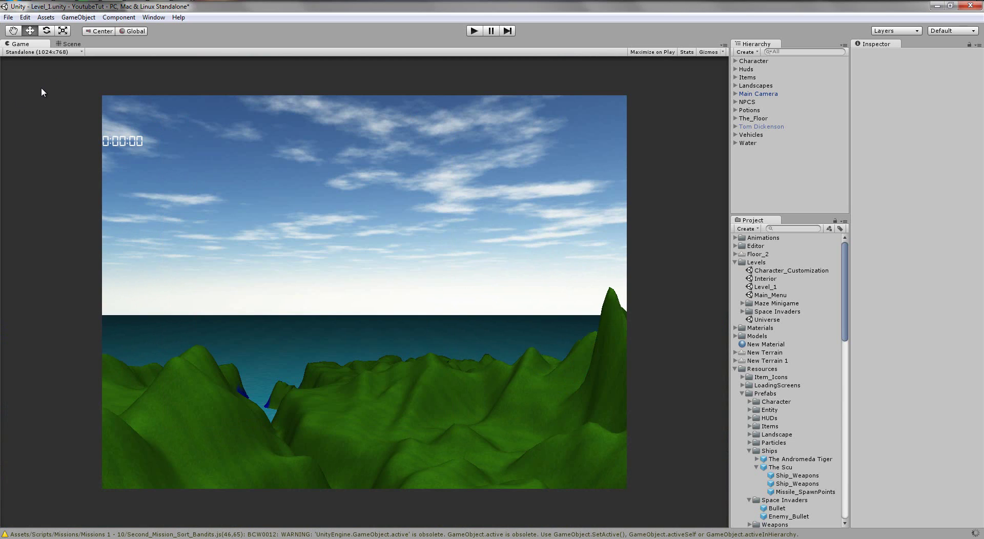